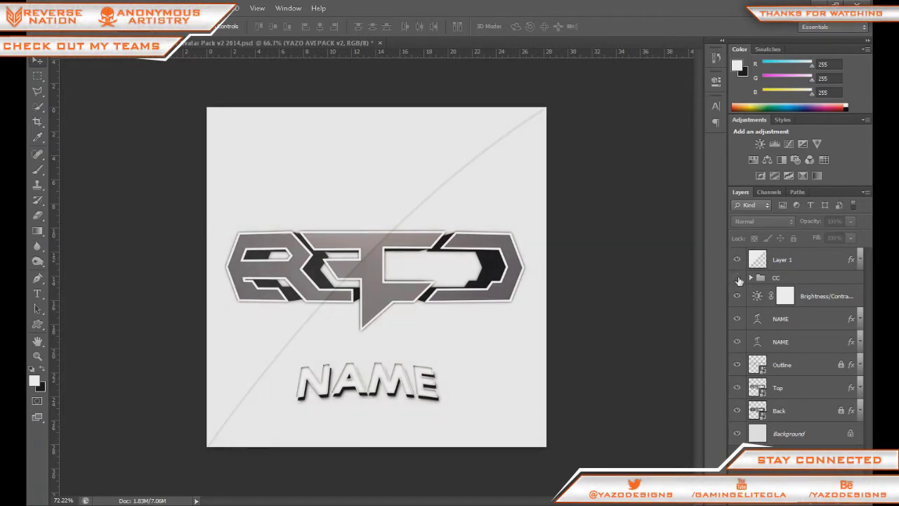
left_click(737, 388)
left_click(738, 388)
left_click(316, 223)
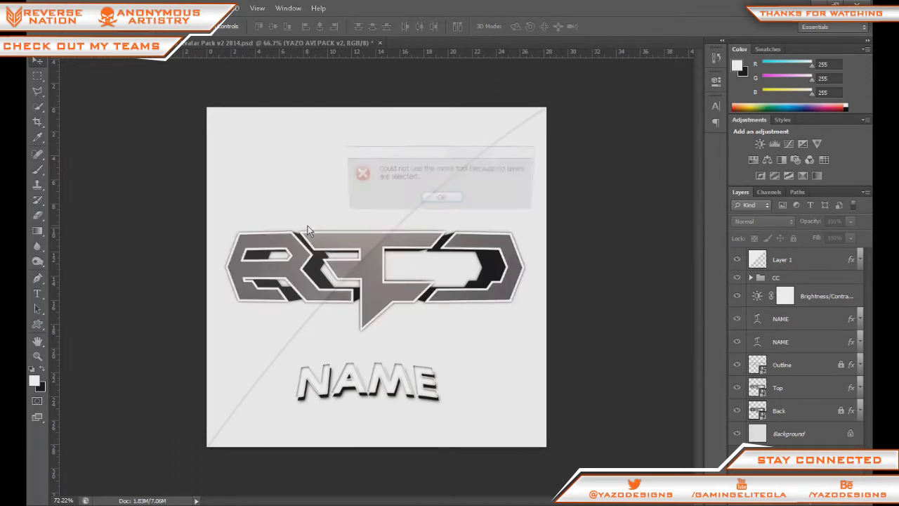
left_click(441, 199)
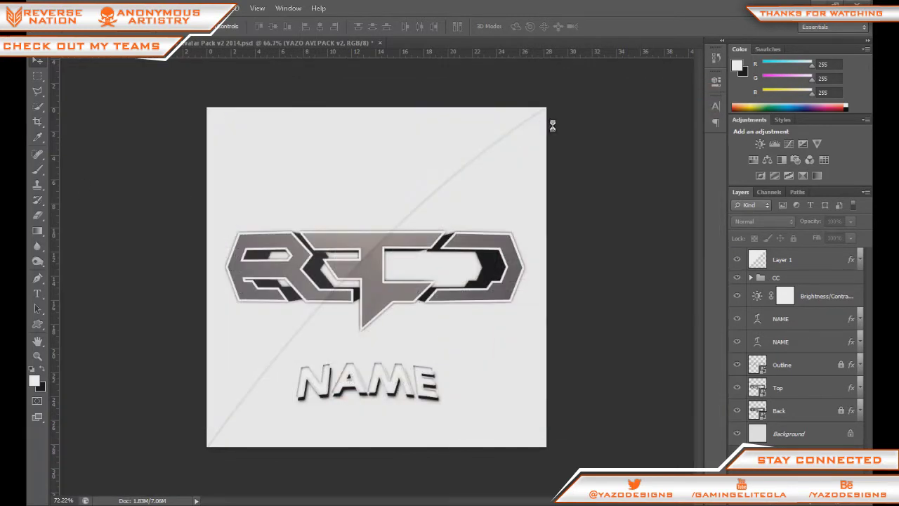
Place the REDDIT poster image at about 277% scale and move it up over the logo
left_click_drag(460, 196, 524, 147)
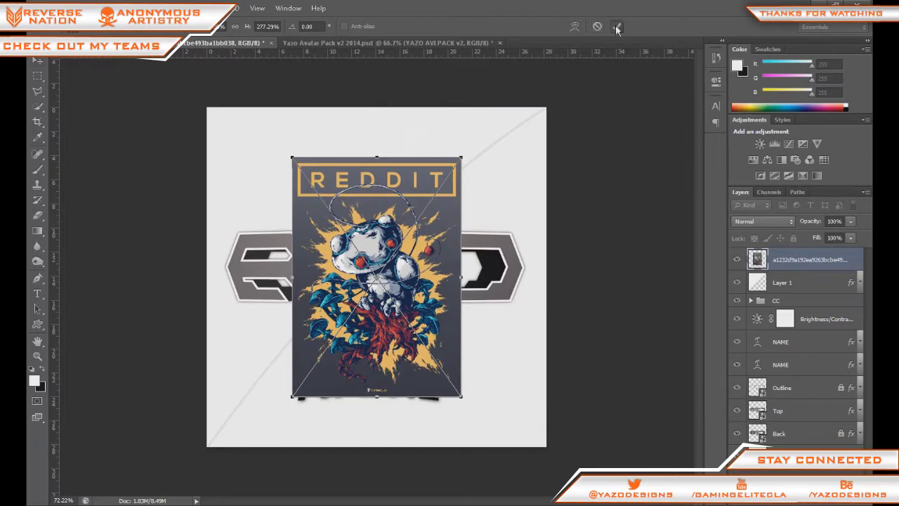
left_click(616, 27)
left_click_drag(429, 218, 428, 187)
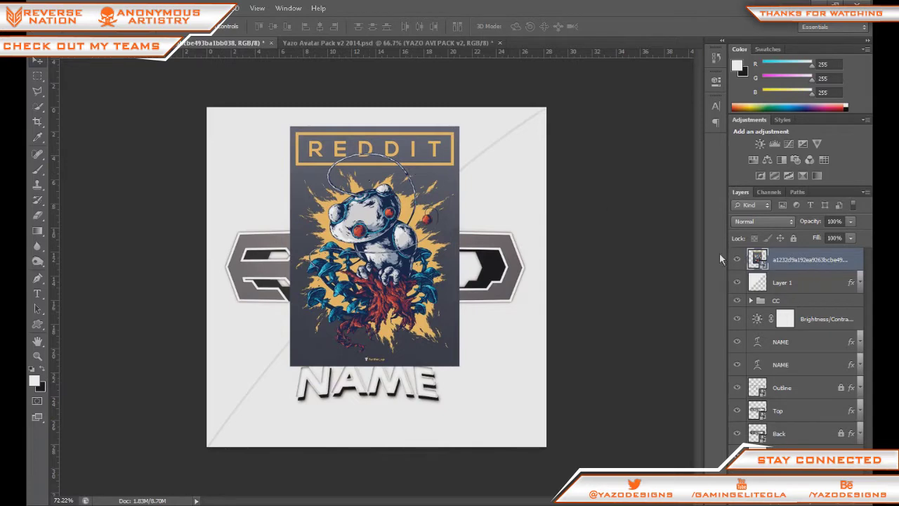
Move the poster layer between the Outline and Top layers and clip it to the Top layer
left_click_drag(755, 260, 758, 387)
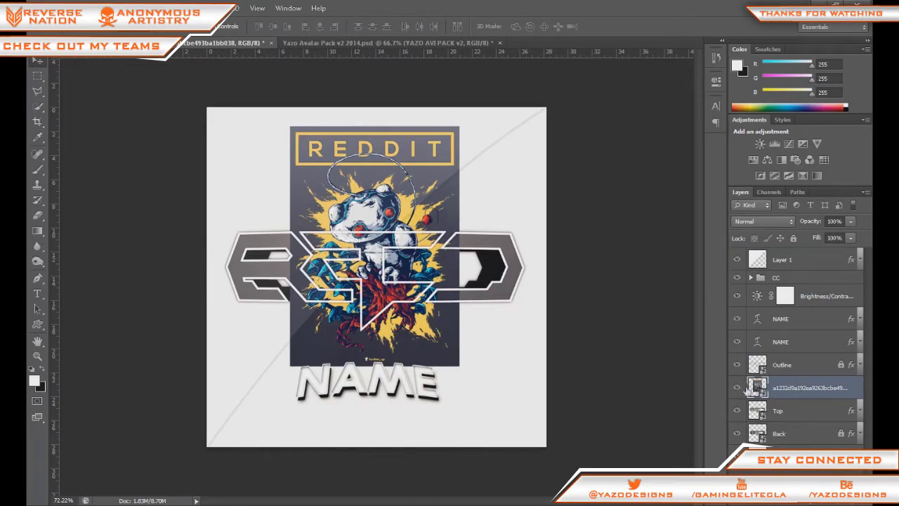
mouse_move(380, 272)
left_mouse_down()
mouse_move(386, 270)
mouse_move(380, 281)
mouse_move(401, 251)
mouse_move(380, 281)
left_mouse_up()
scroll(380, 281, "up", 5)
scroll(380, 280, "up", 3)
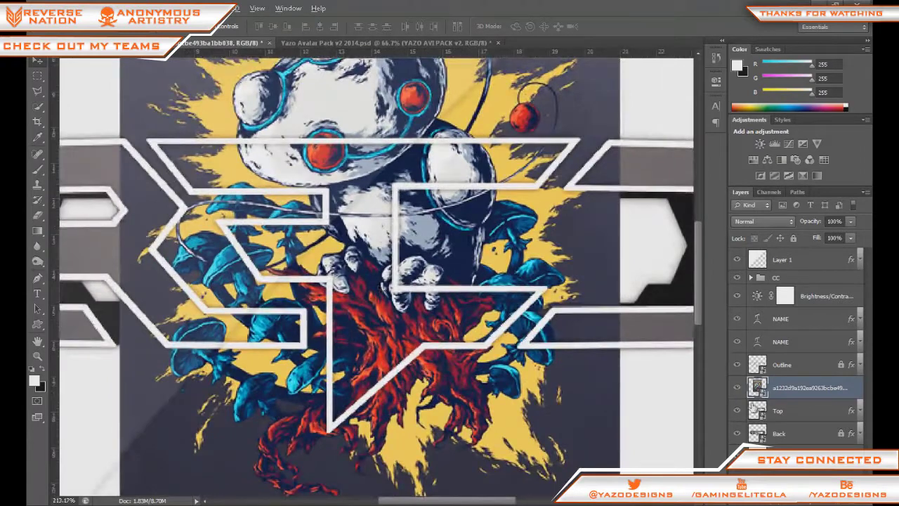
left_click(775, 398, "alt")
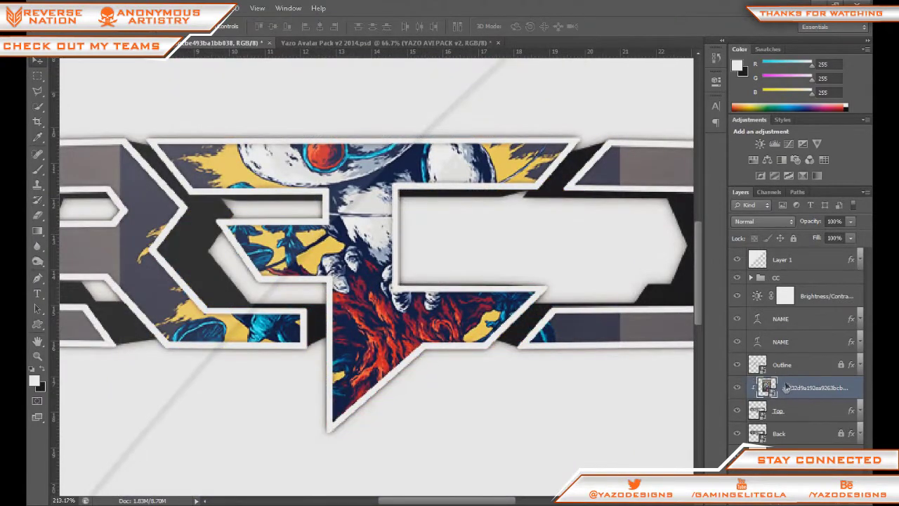
Duplicate the clipped poster layer as an unclipped copy above it and shift both copies slightly upward together
left_click_drag(787, 387, 789, 378)
left_click(791, 406, "ctrl")
scroll(485, 269, "down", 3)
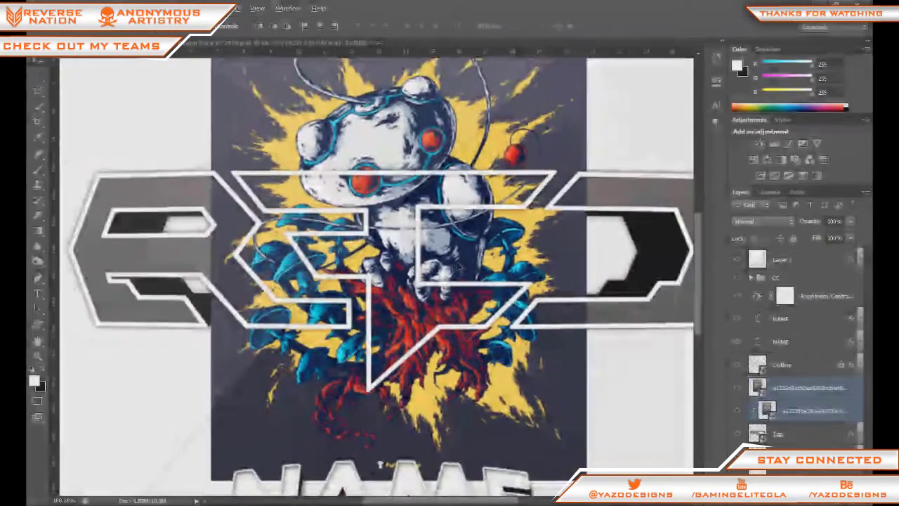
mouse_move(408, 253)
left_mouse_down()
mouse_move(401, 216)
mouse_move(417, 242)
mouse_move(406, 242)
left_mouse_up()
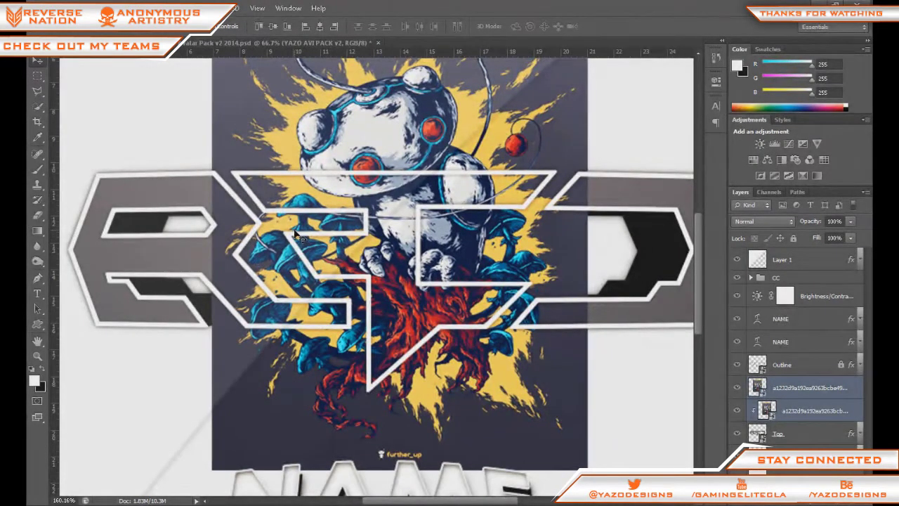
scroll(299, 235, "down", 3)
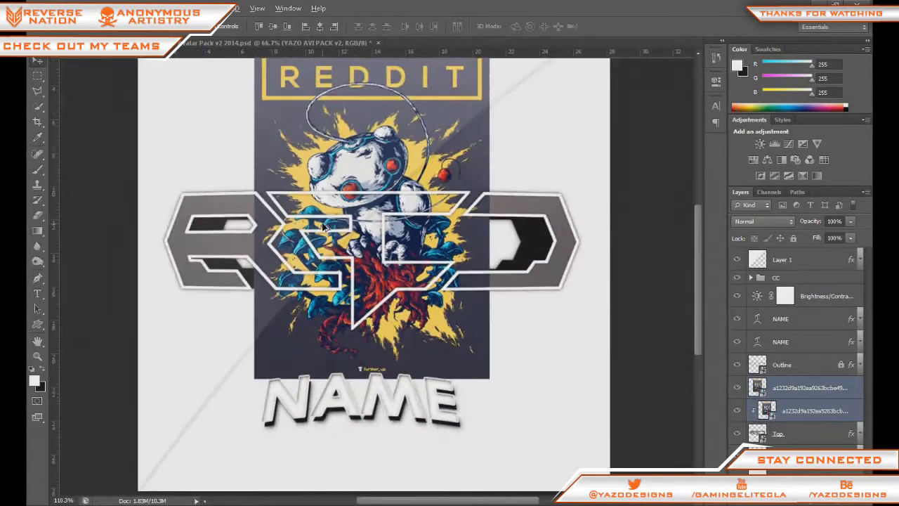
scroll(299, 204, "up", 2)
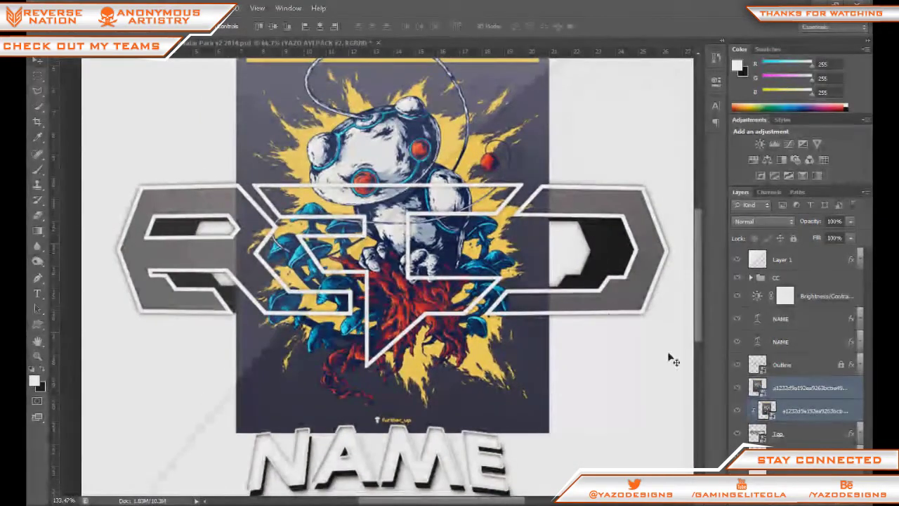
On the unclipped poster copy, start a Pen tool path around the character's left ear and along the head to the antenna base
left_click(781, 389)
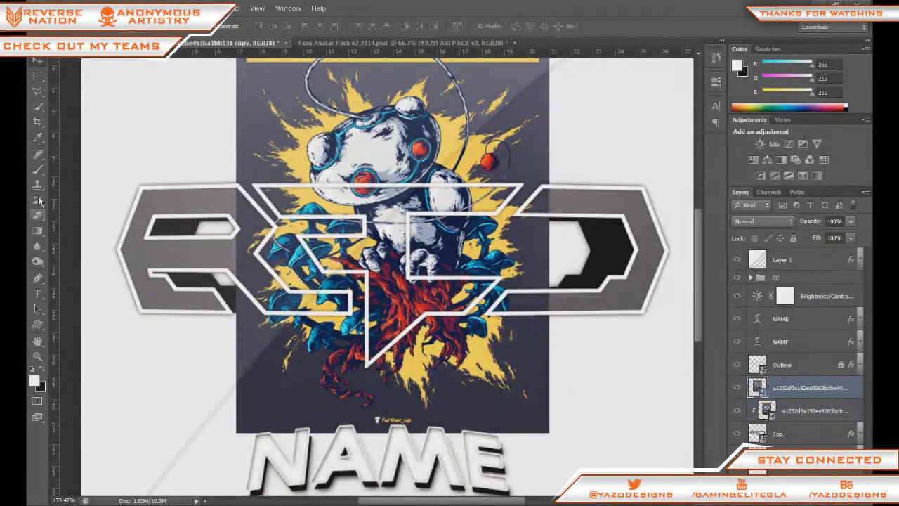
left_click(38, 276)
scroll(284, 242, "up", 6)
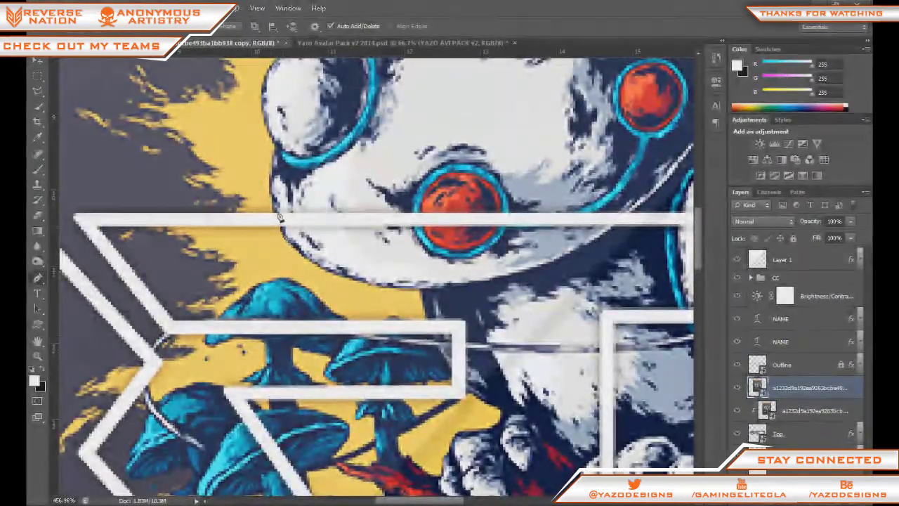
left_click_drag(276, 146, 298, 107)
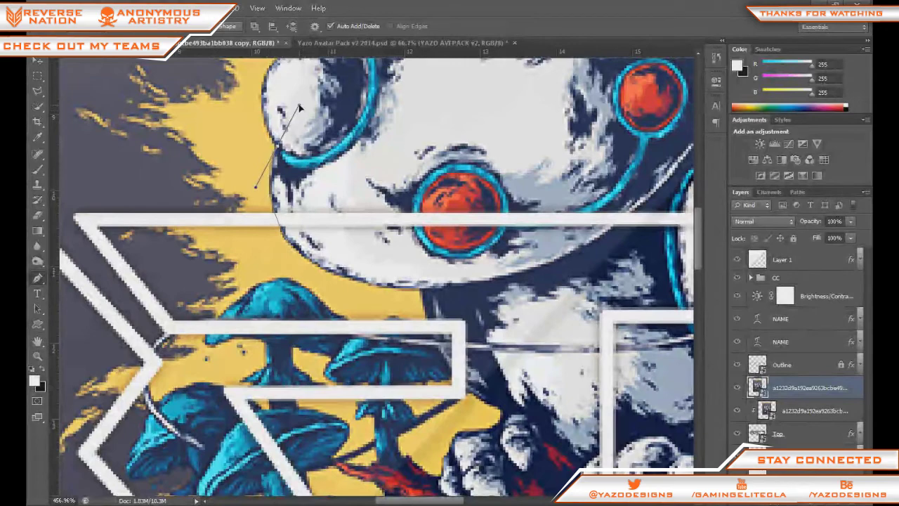
left_click_drag(277, 149, 300, 202)
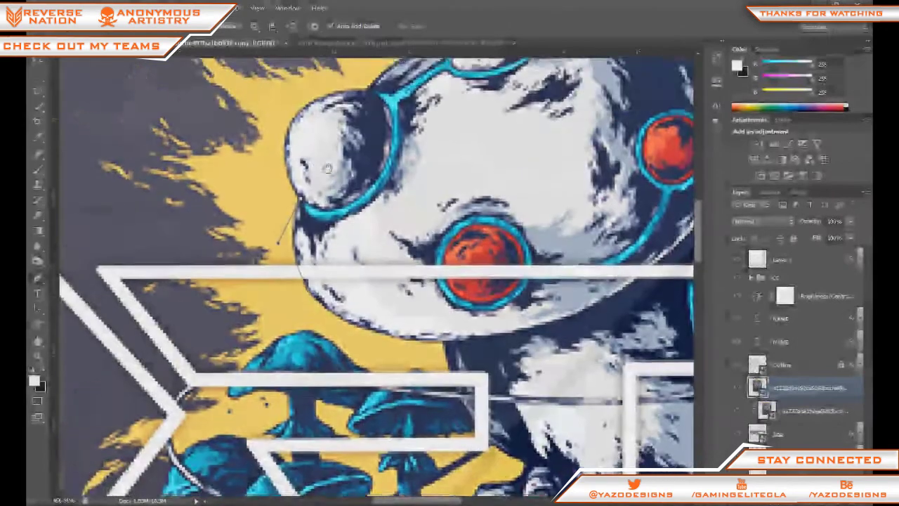
left_click_drag(291, 124, 306, 81)
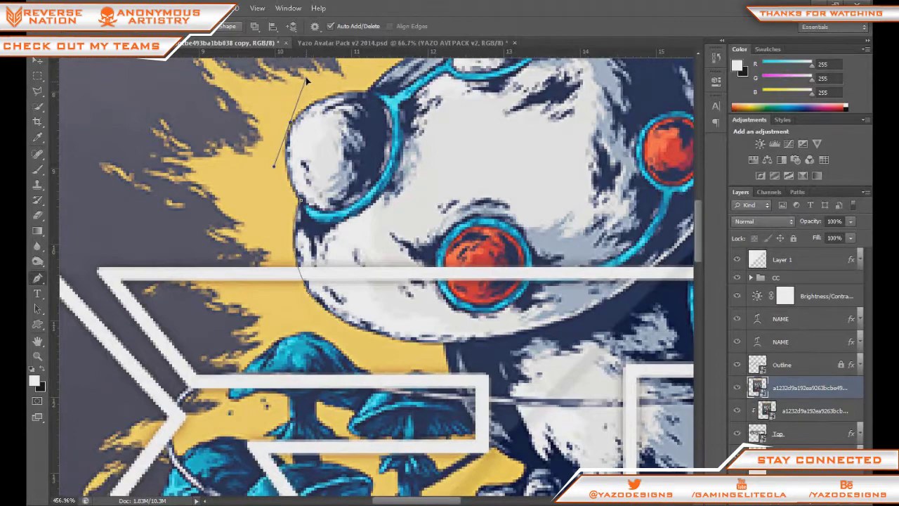
left_click(367, 92)
left_click_drag(368, 109, 246, 212)
left_click(317, 146)
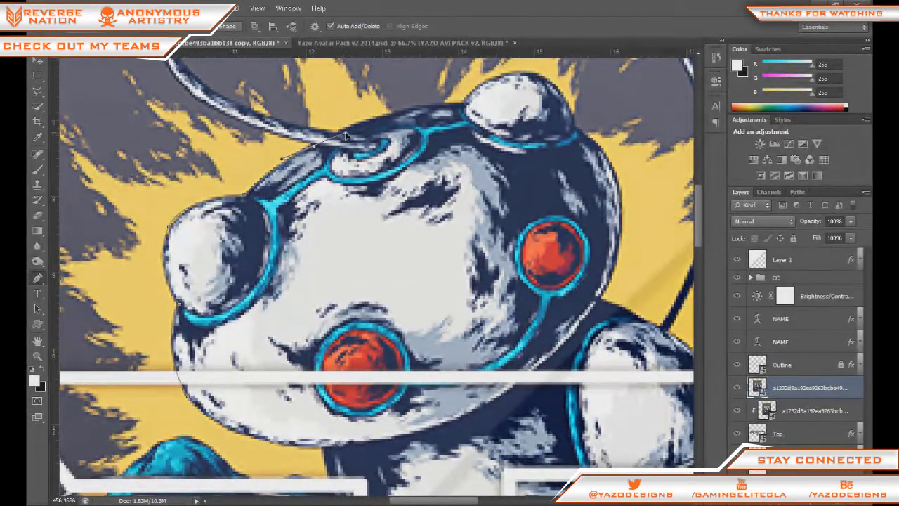
Extend the path from the antenna's base over the top of its large loop
scroll(272, 138, "up", 5)
scroll(273, 137, "left", 5)
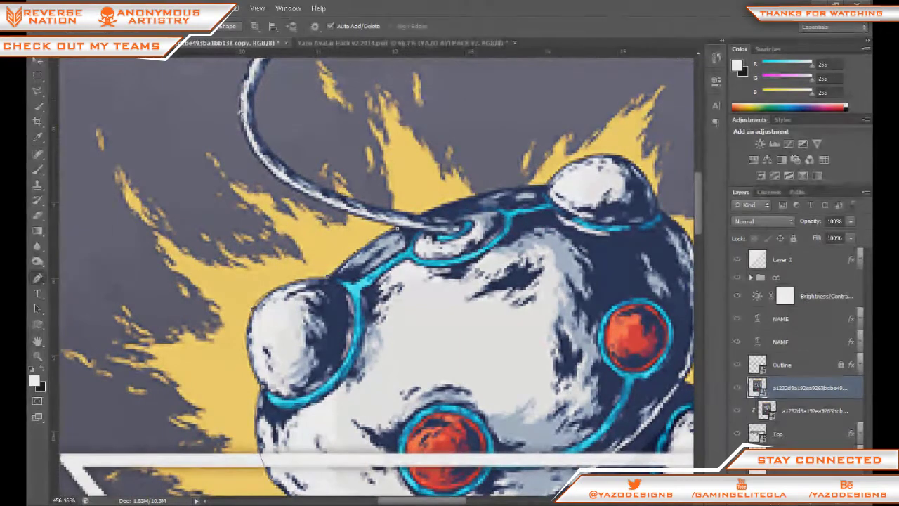
scroll(235, 191, "up", 14)
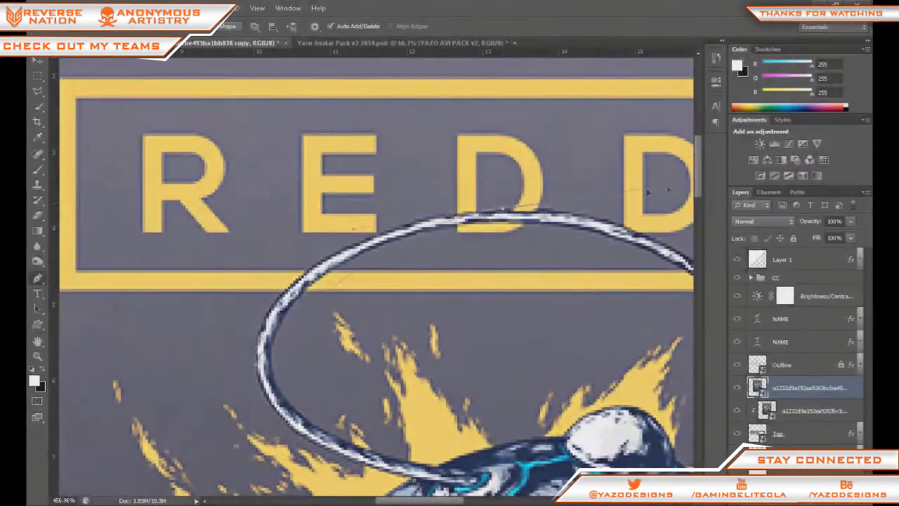
left_click_drag(572, 278, 339, 248)
scroll(334, 246, "down", 2)
left_click(502, 299)
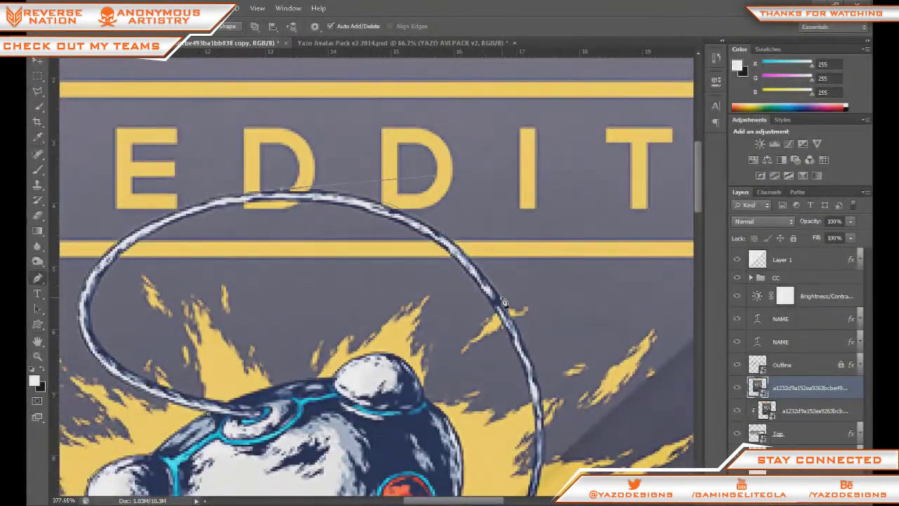
left_click_drag(432, 223, 403, 206)
Continue the path down the antenna's descending side and onto the character's shoulder
left_click_drag(546, 466, 405, 350)
left_click(384, 373)
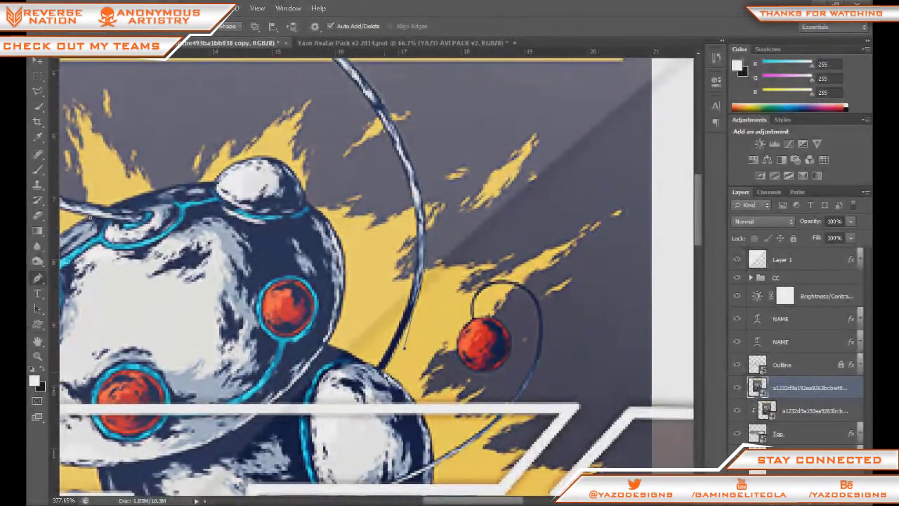
scroll(425, 225, "up", 3)
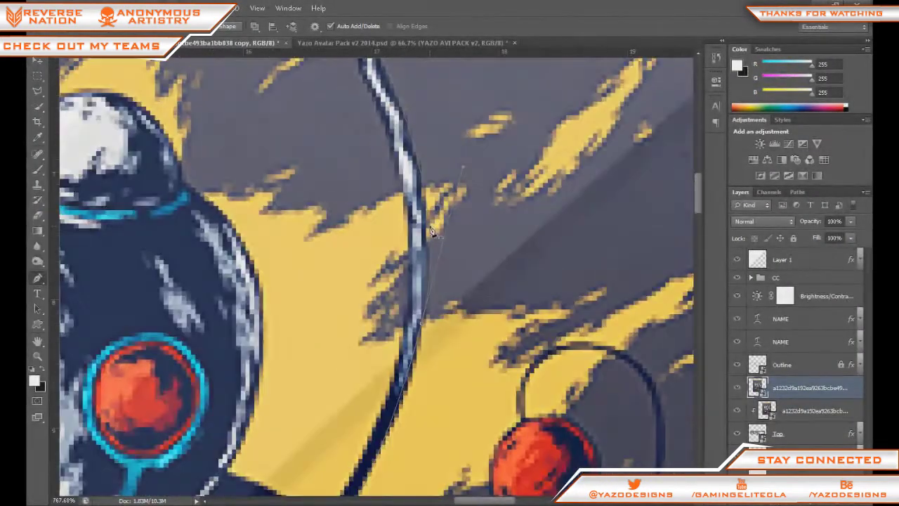
left_click_drag(426, 225, 452, 383)
left_click_drag(452, 456, 333, 70)
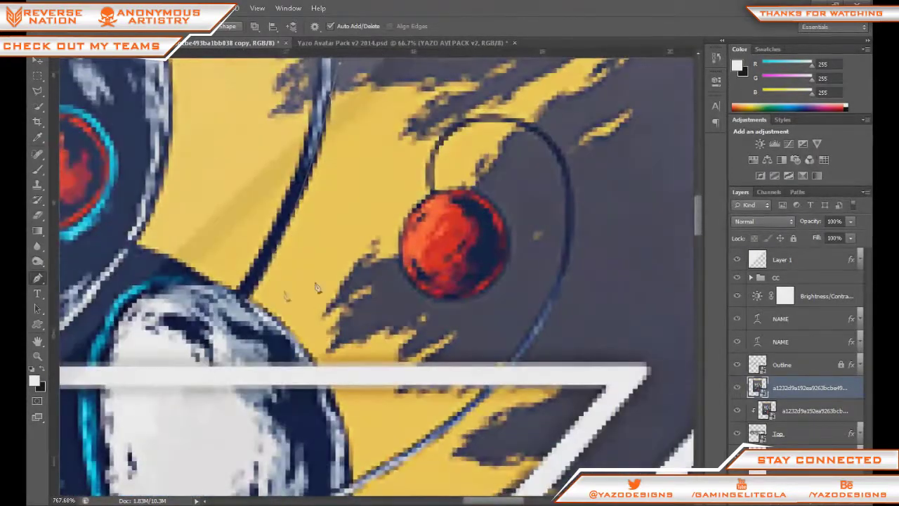
left_click_drag(288, 333, 275, 287)
left_click_drag(335, 439, 342, 326)
Trace the shoulder's outer edge down to the outline's lower band, toggling the Outline layer's visibility to see the artwork
scroll(337, 435, "down", 3)
left_click(737, 364)
left_click_drag(462, 316, 471, 260)
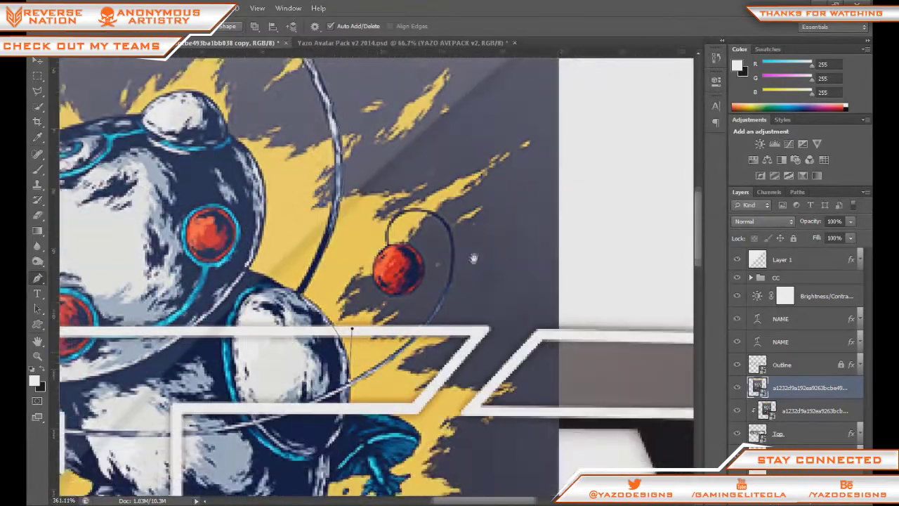
scroll(321, 390, "up", 2)
scroll(420, 286, "down", 1)
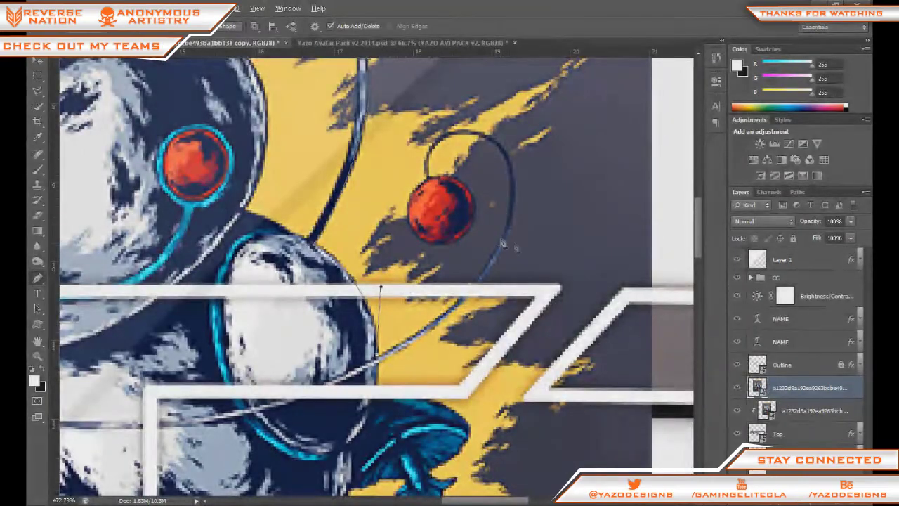
scroll(438, 144, "down", 3)
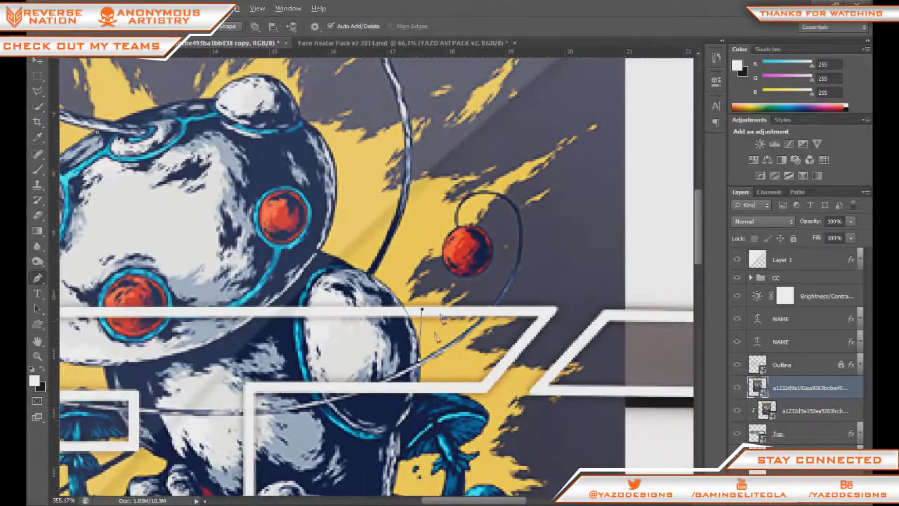
scroll(414, 316, "up", 5)
left_click(394, 322)
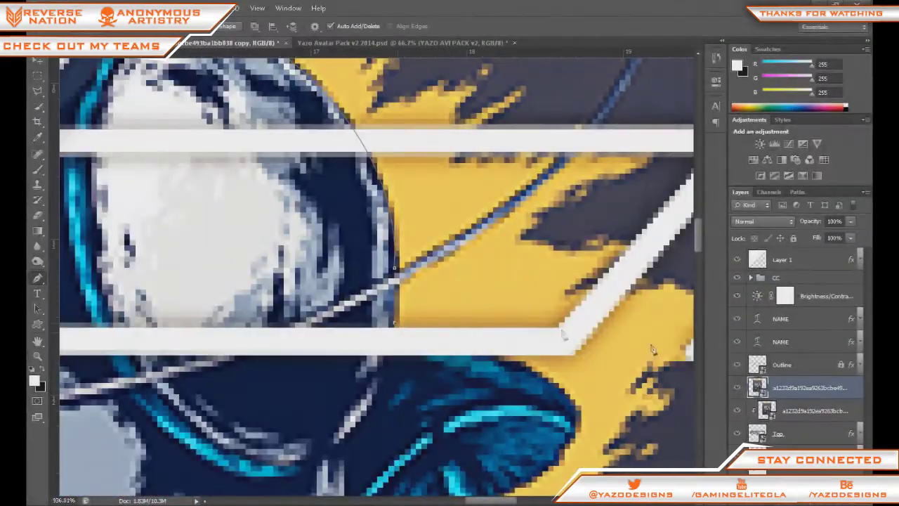
left_click(737, 364)
left_click(393, 324)
Trace the cap, underside and stem edge of the mushroom just below the shoulder
left_click_drag(459, 335, 522, 339)
left_click_drag(559, 434, 400, 217)
left_click(559, 435, "alt")
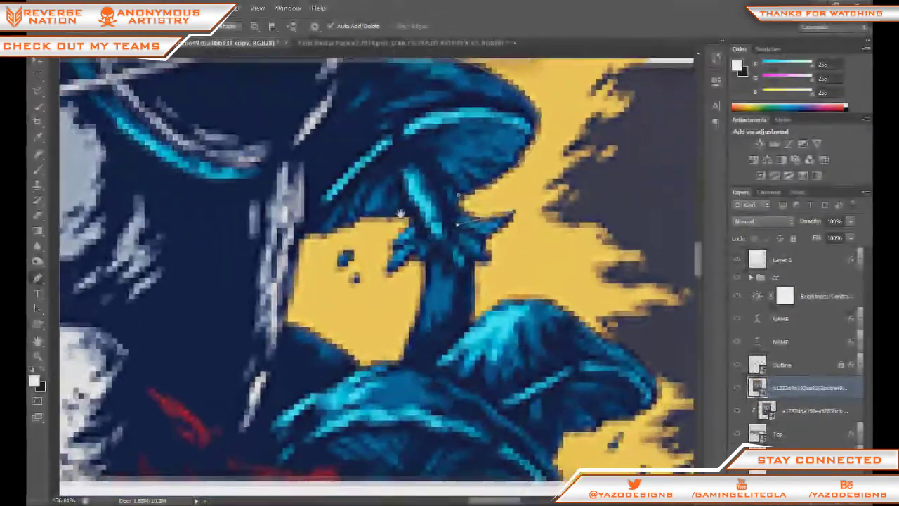
scroll(459, 250, "down", 3)
scroll(459, 250, "up", 2)
scroll(460, 251, "down", 1)
left_click(448, 240)
left_click(448, 255)
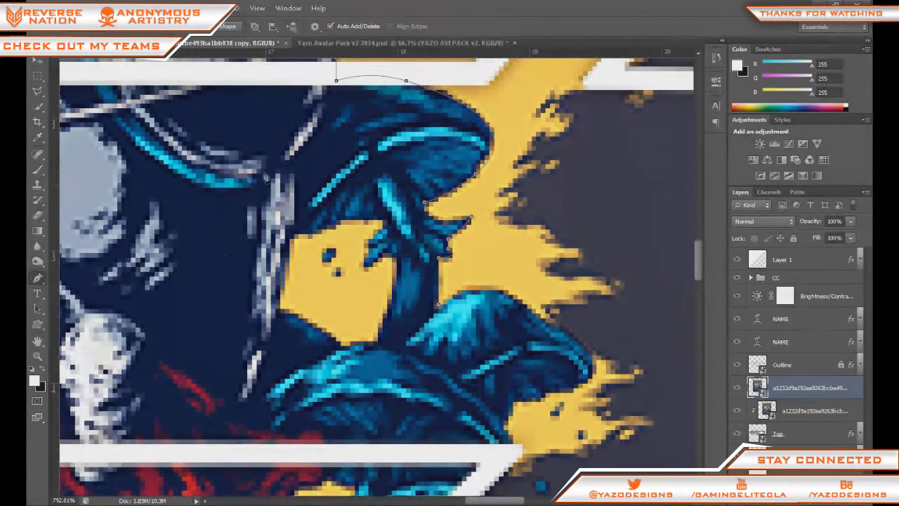
Extend the path over the second mushroom's cap and back along its underside
left_click_drag(475, 281, 539, 309)
left_click(560, 327)
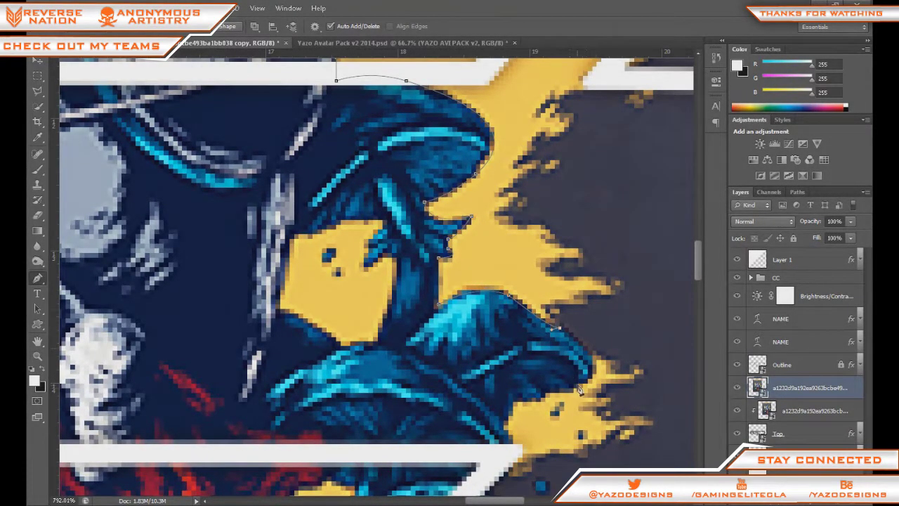
left_click_drag(579, 386, 483, 434)
left_click(513, 402, "alt")
left_click(505, 419)
Continue the path down to the gap above the third mushroom, toggling the Outline layer to check the edge
left_click(736, 365)
scroll(538, 415, "up", 1)
scroll(513, 425, "down", 1)
left_click(502, 423, "alt")
left_click(484, 441)
left_click(737, 365)
Trace the third mushroom's curved right edge and underside, redoing the misplaced anchor along its side
left_click_drag(531, 375, 555, 276)
left_click(736, 365)
scroll(522, 354, "up", 2)
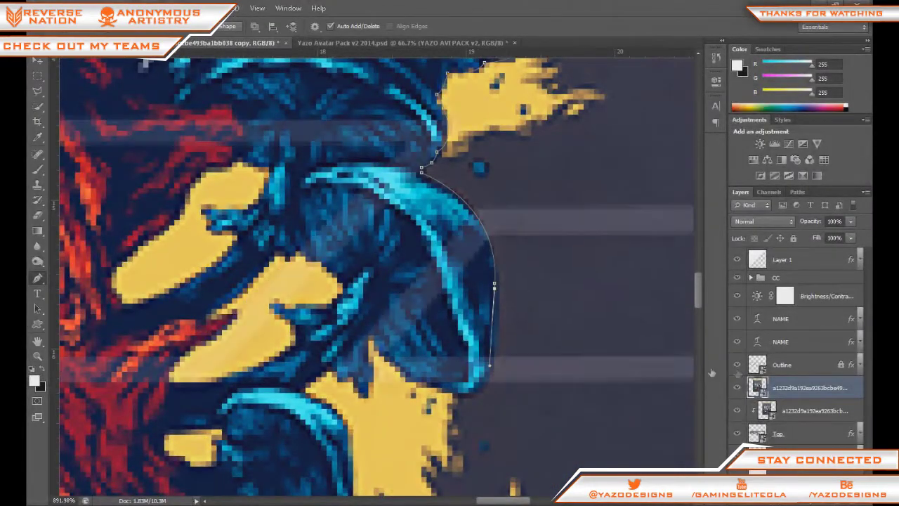
left_click(736, 365)
key("ctrl+z")
left_click(500, 351)
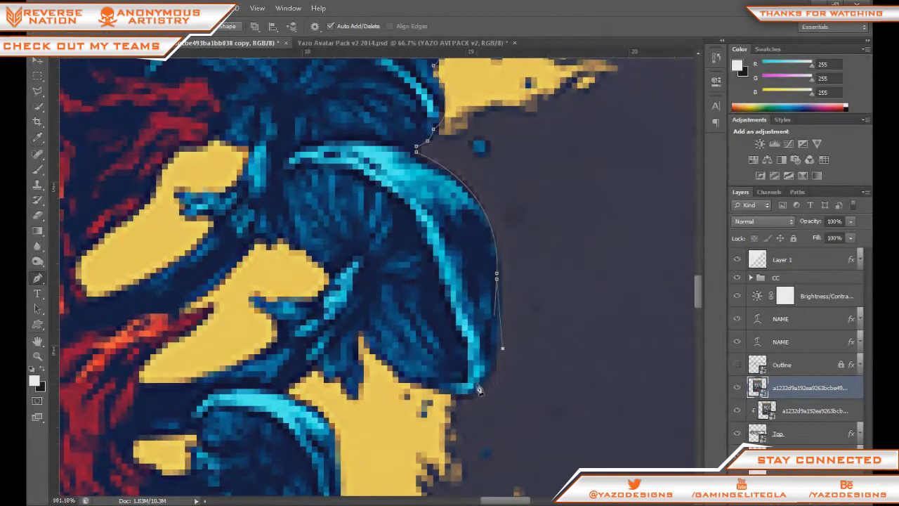
left_click_drag(422, 388, 367, 362)
left_click_drag(372, 402, 377, 361)
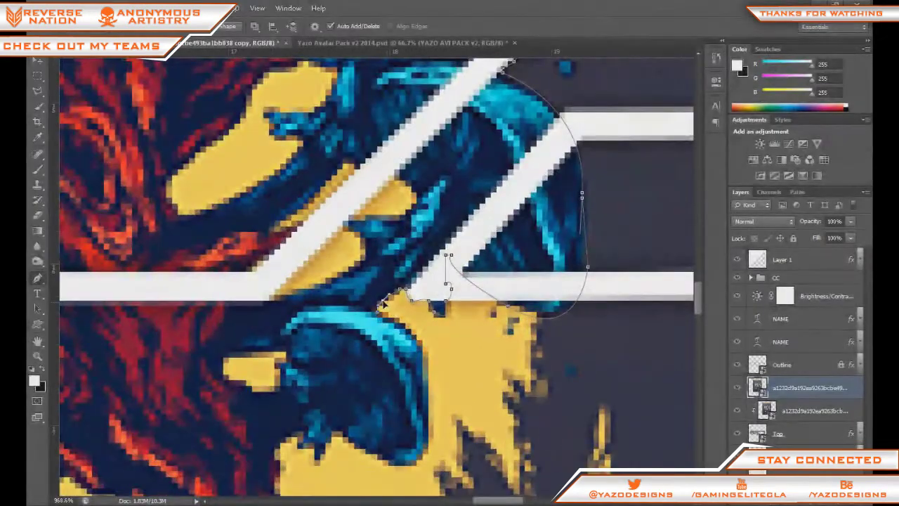
Trace the fourth mushroom below the logo's lower edge around its cap, underside and ragged stem to the roots
mouse_move(423, 369)
left_mouse_down()
mouse_move(423, 405)
mouse_move(436, 362)
left_mouse_up()
left_click(428, 408)
left_click_drag(391, 403, 448, 247)
scroll(341, 370, "down", 4)
scroll(482, 276, "down", 4)
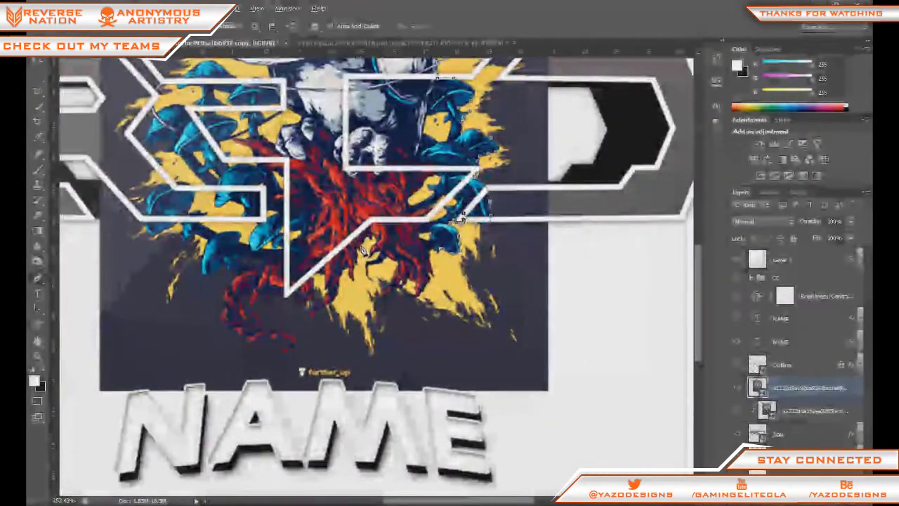
scroll(460, 218, "up", 3)
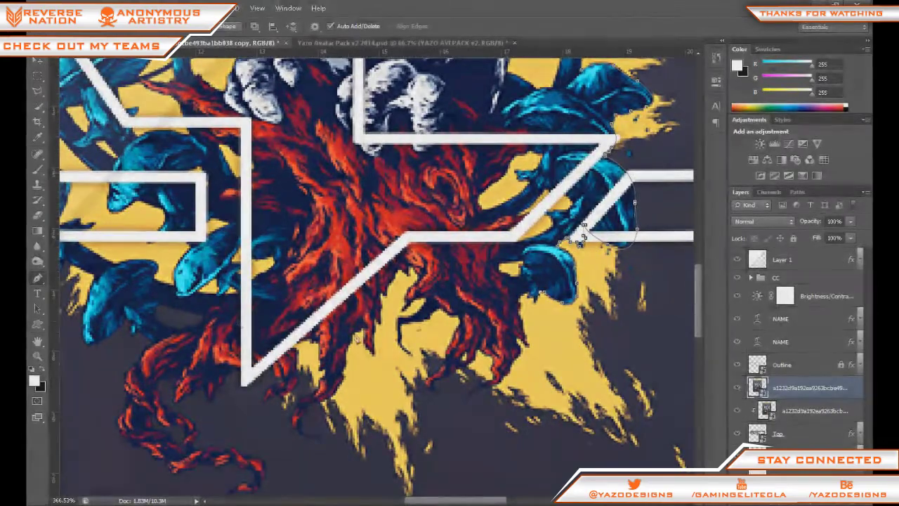
scroll(539, 305, "up", 3)
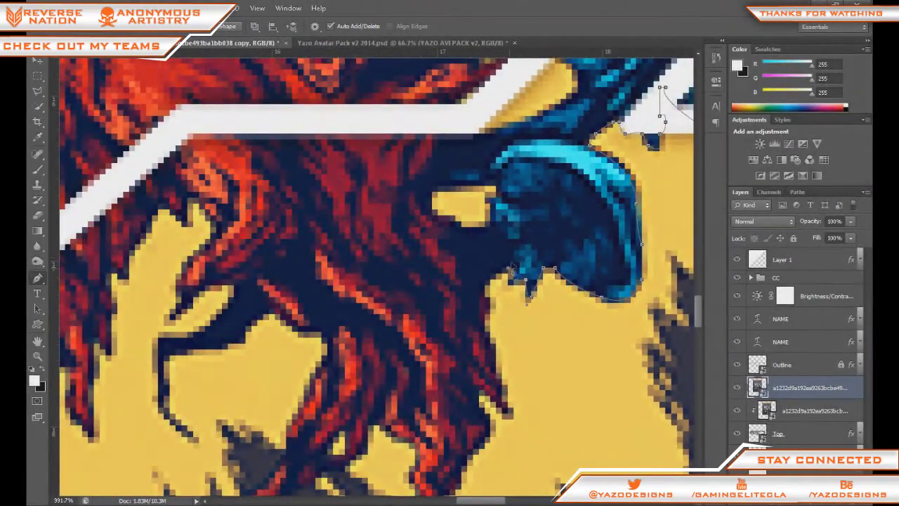
left_click_drag(480, 272, 486, 304)
scroll(484, 325, "down", 2)
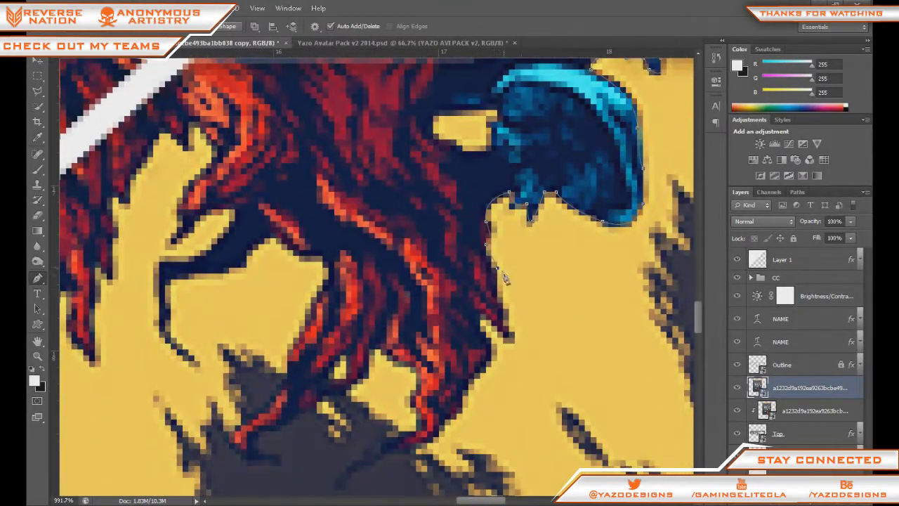
Trace the outer edge of the hanging red root past its small side spike down to the pointed tip
left_click(515, 332, "alt")
left_click_drag(486, 314, 456, 272)
left_click(486, 314, "alt")
left_click_drag(486, 338, 386, 394)
left_click(486, 337, "alt")
scroll(460, 401, "up", 2)
left_click(422, 394, "alt")
left_click(401, 395)
Continue the path around the notch and the second root tip, then along the yellow gap's upper edge
left_click(436, 360, "alt")
left_click_drag(435, 359, 434, 380)
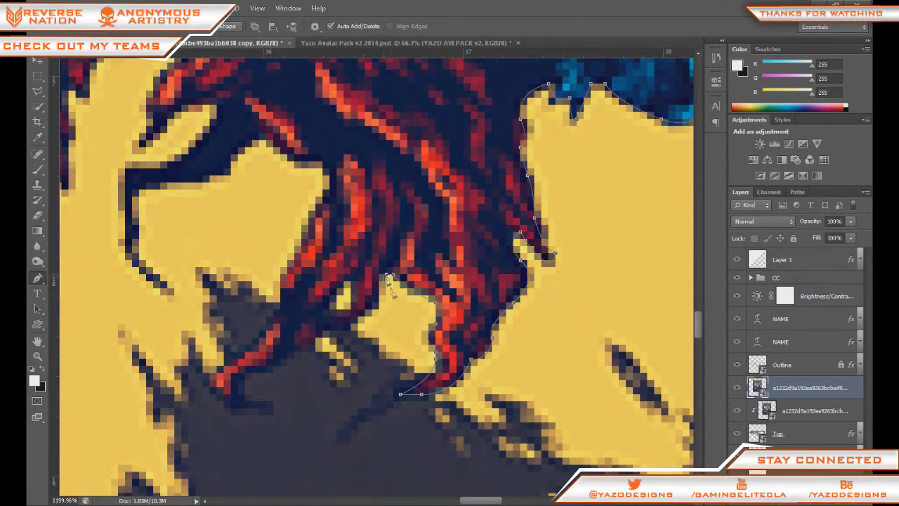
scroll(385, 279, "down", 2)
left_click_drag(364, 301, 325, 301)
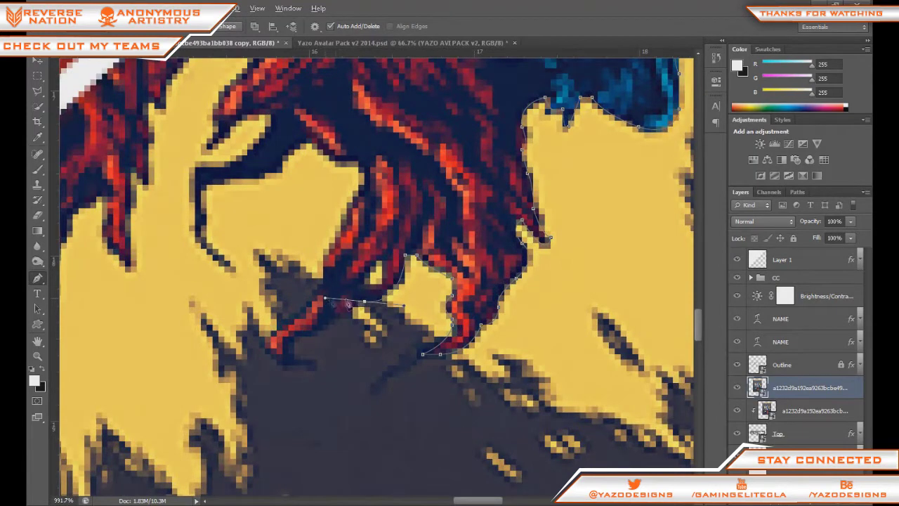
left_click_drag(306, 360, 360, 372)
left_click(306, 359, "alt")
left_click_drag(259, 342, 254, 318)
left_click_drag(323, 278, 323, 254)
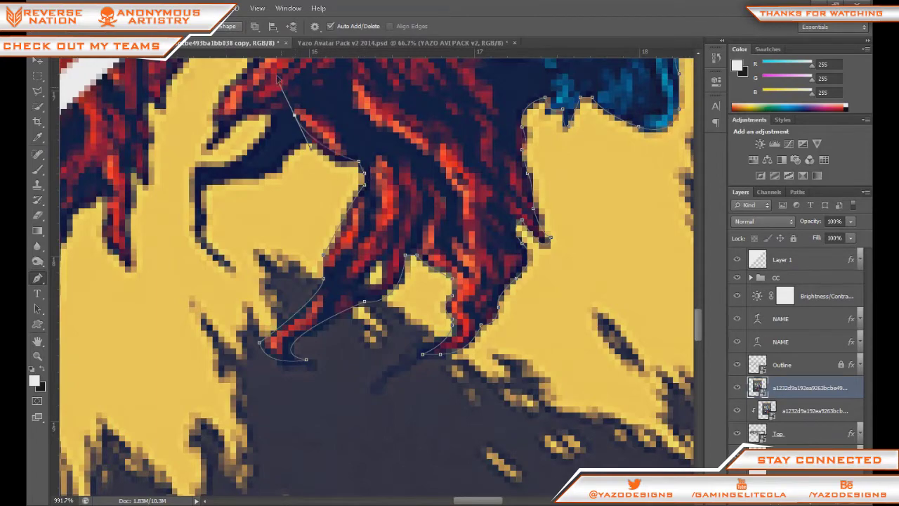
left_click_drag(281, 78, 436, 250)
Trace the next root spike up to the logo's outline, toggling the Outline layer to check the edge
scroll(436, 250, "down", 3)
left_click_drag(436, 302, 422, 339)
left_click(436, 302, "alt")
scroll(460, 234, "up", 1)
left_click_drag(449, 256, 472, 242)
left_click(448, 206)
left_click(736, 364)
left_click(737, 364)
Carry the path across the red trunk with the Outline layer hidden and trace the bright blue mushroom beyond it
left_click_drag(412, 187, 538, 272)
scroll(455, 219, "down", 1)
left_click_drag(246, 361, 384, 302)
left_click(737, 364)
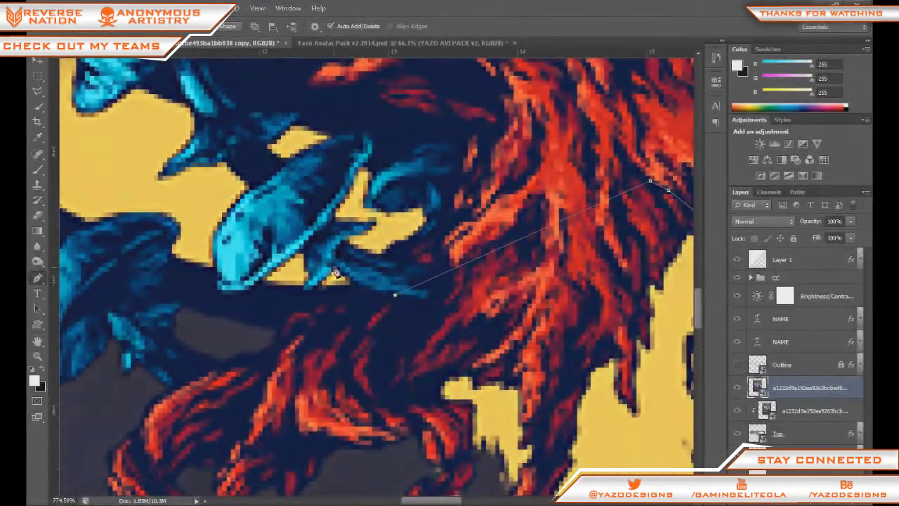
left_click_drag(213, 284, 202, 249)
left_click_drag(251, 193, 405, 292)
left_click(251, 193, "alt")
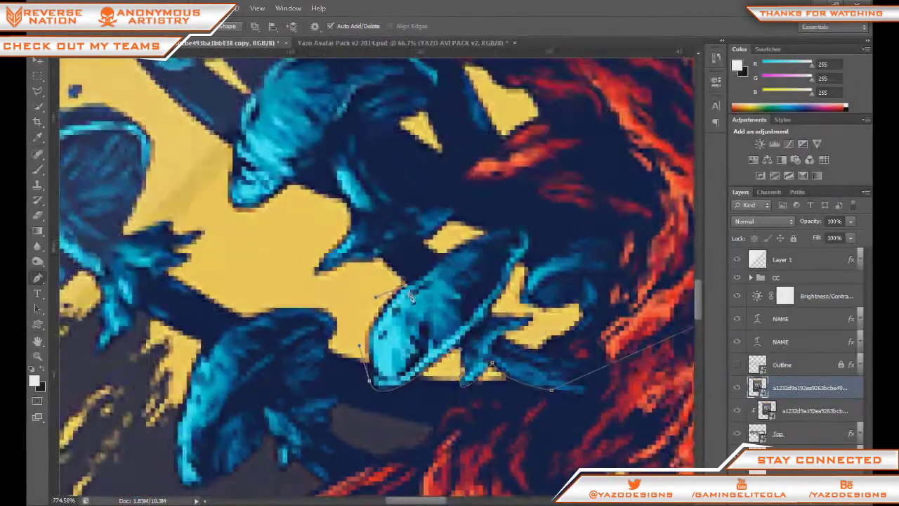
Refine the anchor atop the bright blue mushroom and trace the neighbouring stalk to the mushroom above it
scroll(405, 292, "up", 3)
left_click(371, 251)
left_click(412, 287, "ctrl")
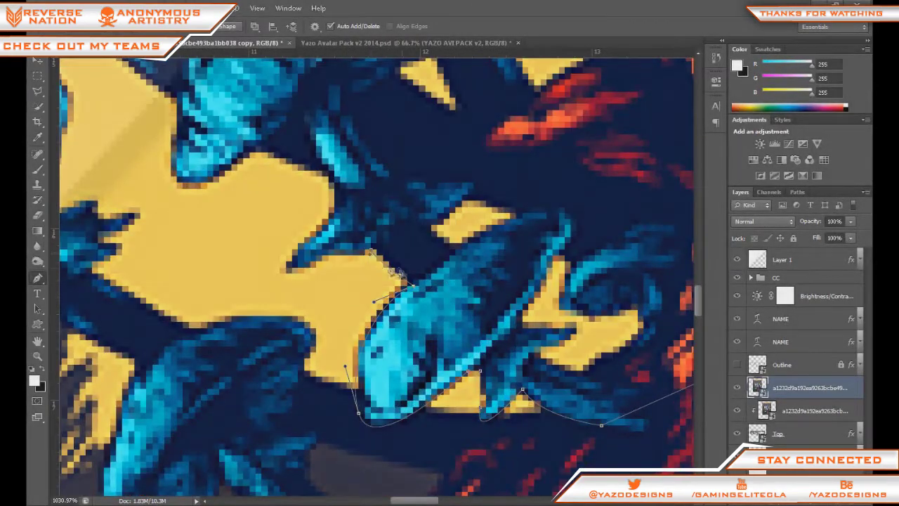
mouse_move(302, 264)
left_mouse_down()
mouse_move(304, 247)
mouse_move(342, 219)
mouse_move(310, 261)
left_mouse_up()
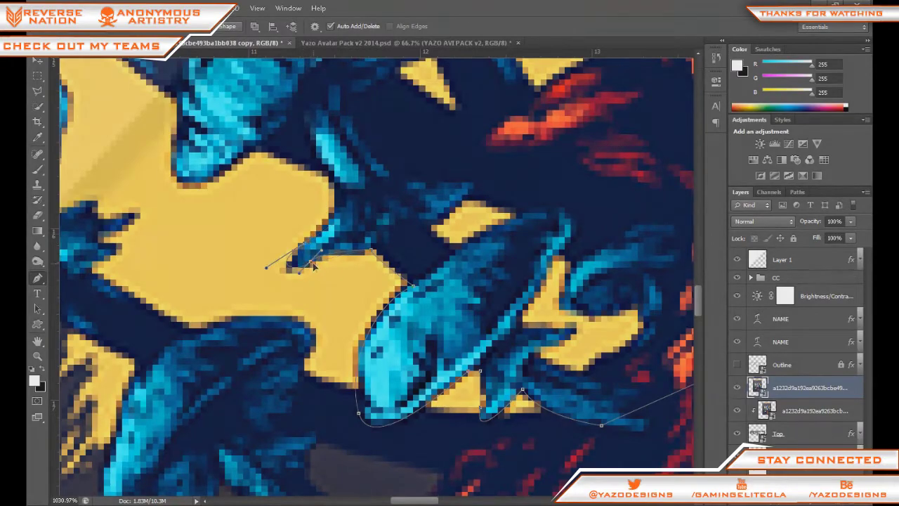
scroll(536, 315, "down", 5)
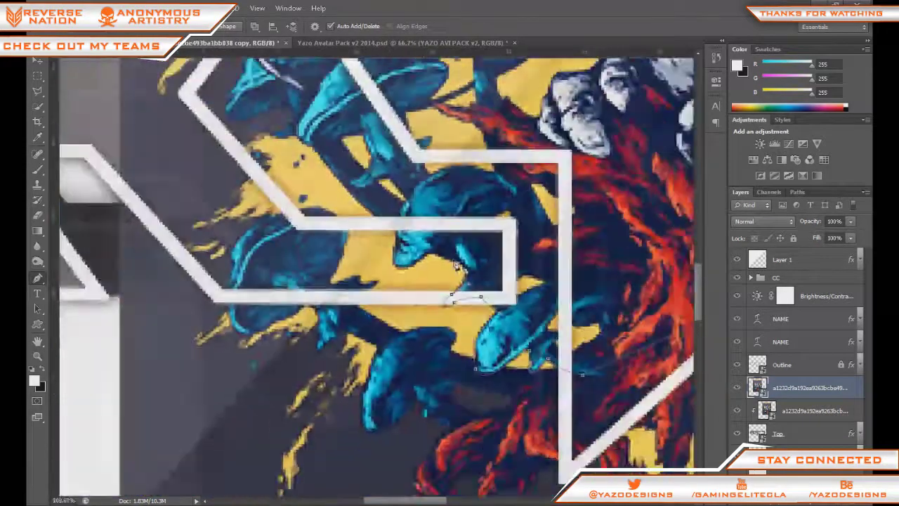
scroll(409, 249, "up", 5)
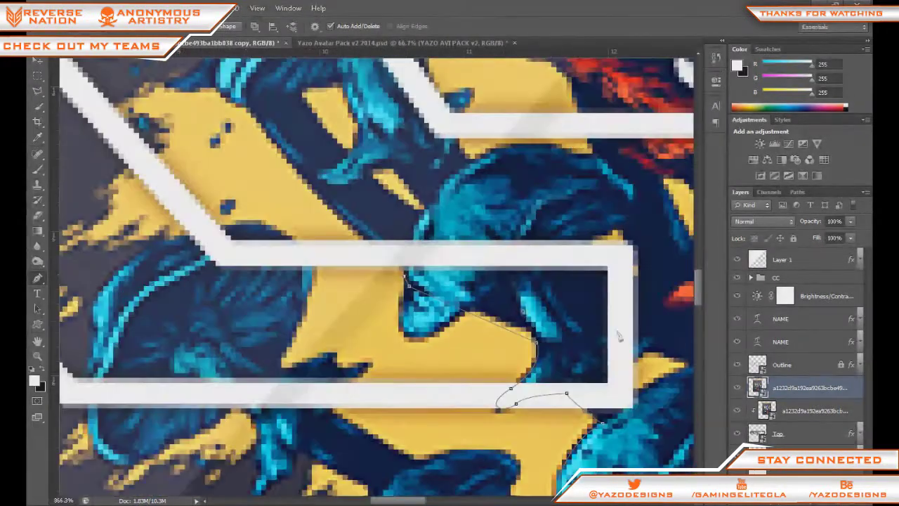
Trace the long diagonal mushroom stem upward and around the pointed mushroom cap at its end
left_click_drag(257, 132, 337, 214)
left_click_drag(307, 163, 437, 203)
left_click(306, 162, "alt")
scroll(437, 202, "up", 1)
left_click(737, 364)
scroll(363, 218, "down", 1)
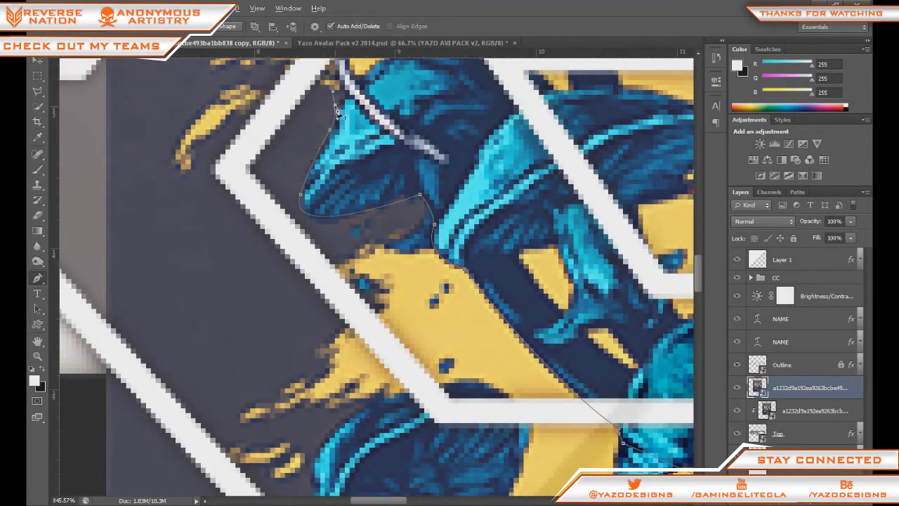
Trace the curled wire above the pointed mushroom and finish the character's outline, toggling the Outline layer to check edges
scroll(336, 104, "up", 4)
left_click(736, 364)
left_click_drag(358, 120, 359, 160)
left_click_drag(332, 121, 330, 104)
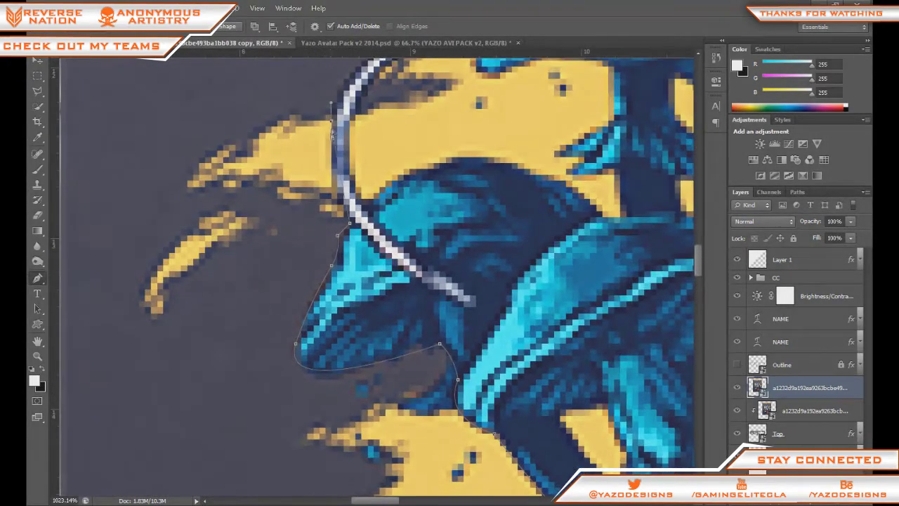
left_click(737, 364)
scroll(333, 222, "up", 1)
left_click(737, 364)
left_click_drag(459, 72, 522, 116)
left_click(736, 365)
scroll(327, 170, "down", 5)
scroll(327, 170, "down", 19)
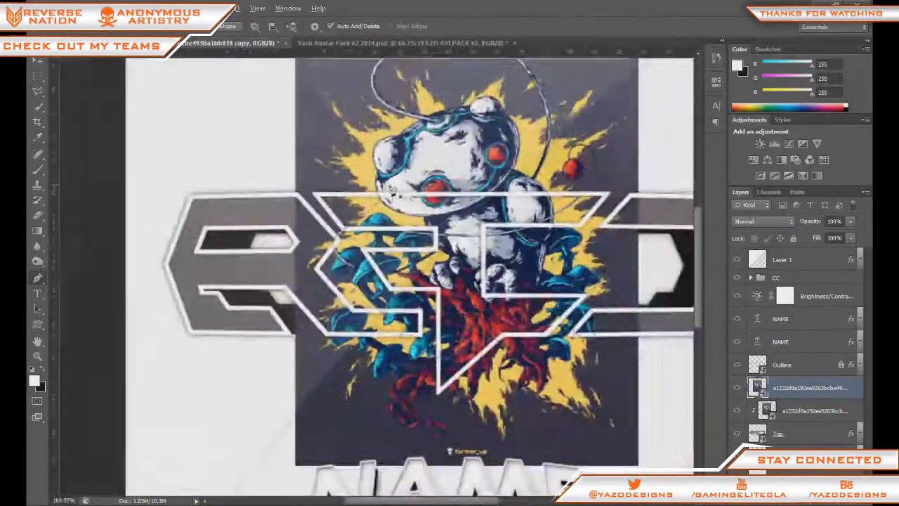
Convert the character path into a selection and copy the selected area to a new layer
right_click(435, 338)
left_click(464, 385)
left_click(509, 151)
left_click(37, 76)
right_click(462, 134)
left_click(504, 231)
Hide the unclipped poster layer and move Layer 2 above the Outline layer
left_click(736, 410)
scroll(354, 217, "up", 9)
left_click_drag(787, 390, 784, 356)
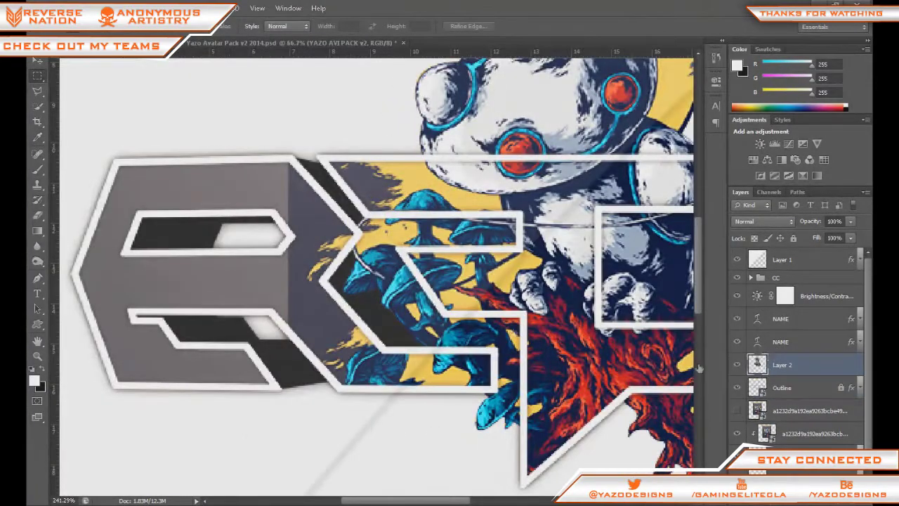
scroll(427, 167, "down", 11)
Trace the inner edge of the antenna loop with the Pen tool from the forehead around to the shoulder
scroll(316, 273, "up", 18)
key("p")
left_click_drag(286, 133, 299, 295)
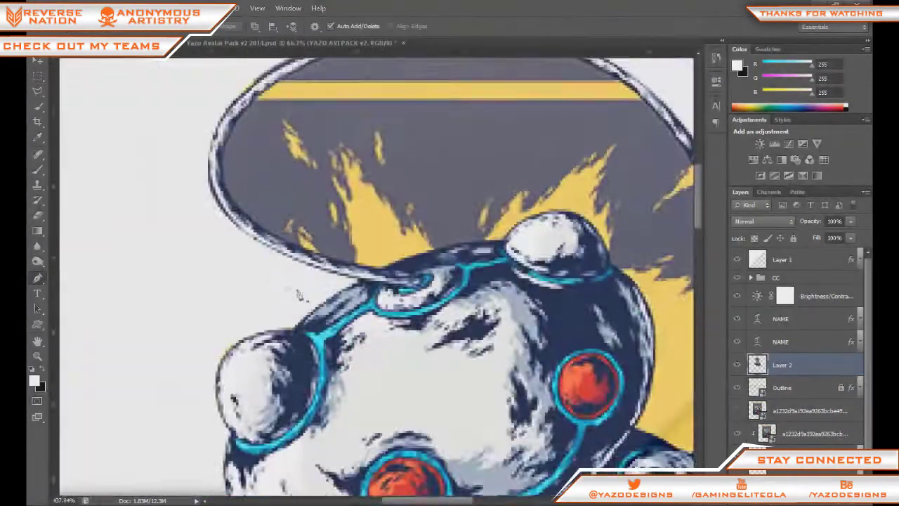
scroll(322, 228, "up", 1)
left_click(385, 268)
left_click(210, 162)
left_click_drag(218, 214, 221, 238)
scroll(220, 239, "down", 1)
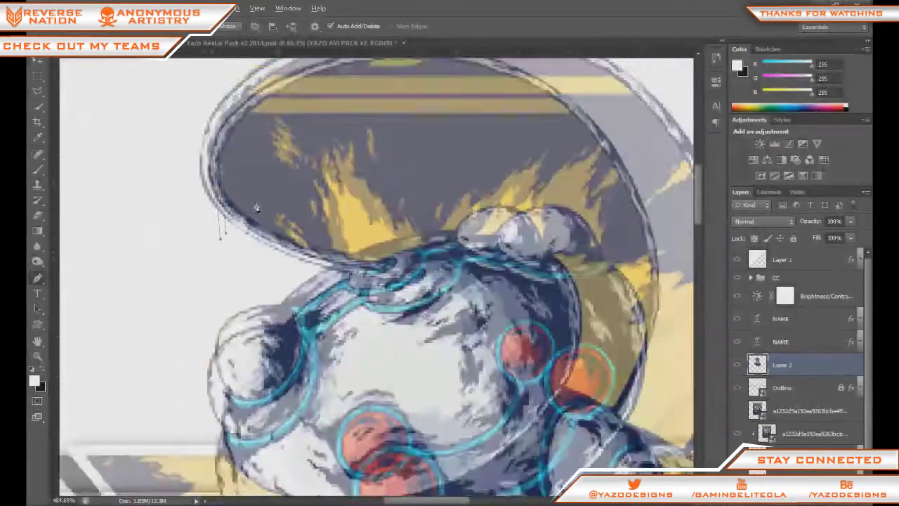
left_click(213, 109)
scroll(511, 86, "down", 1)
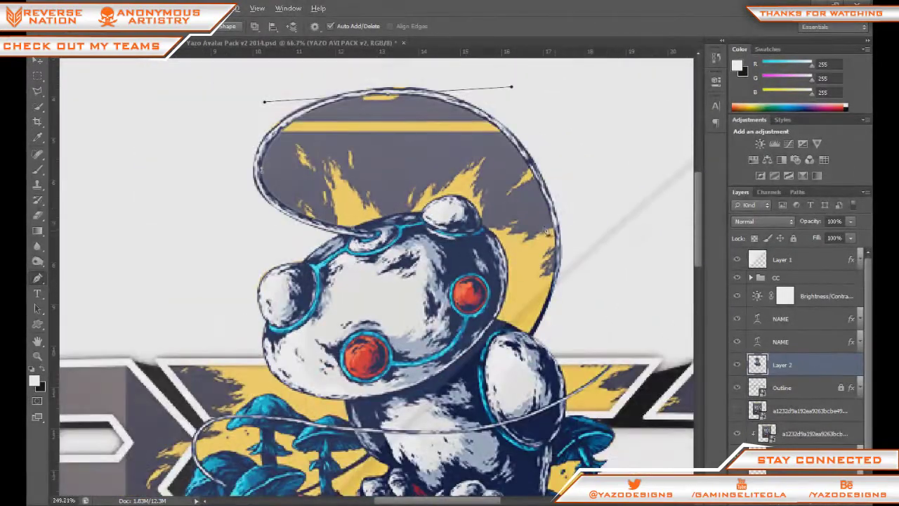
scroll(534, 343, "up", 1)
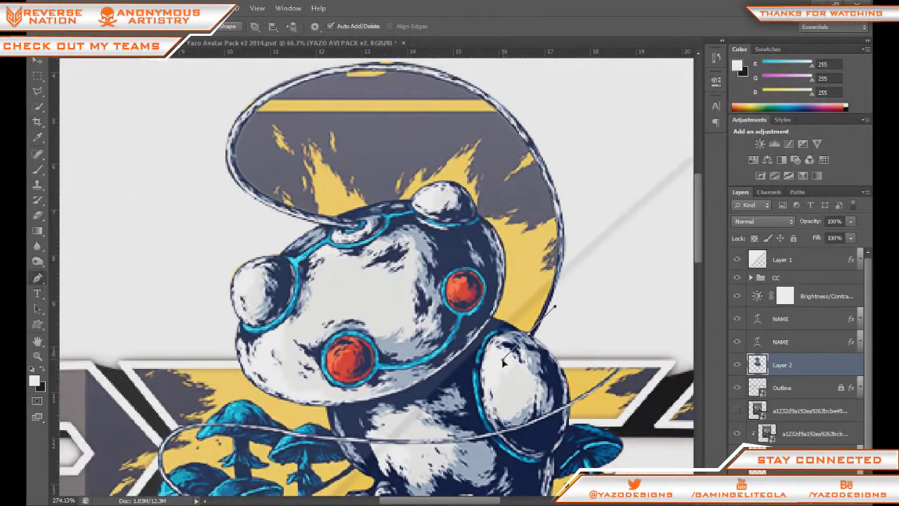
scroll(525, 341, "up", 2)
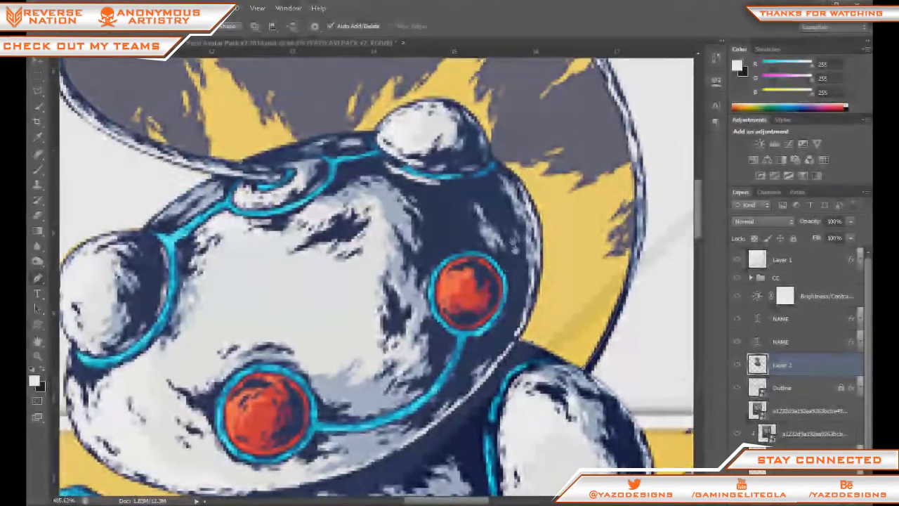
Close the antenna path along the back of the head and its round ear, and delete the enclosed background
scroll(493, 159, "up", 1)
left_click(488, 155)
left_click_drag(442, 86, 401, 64)
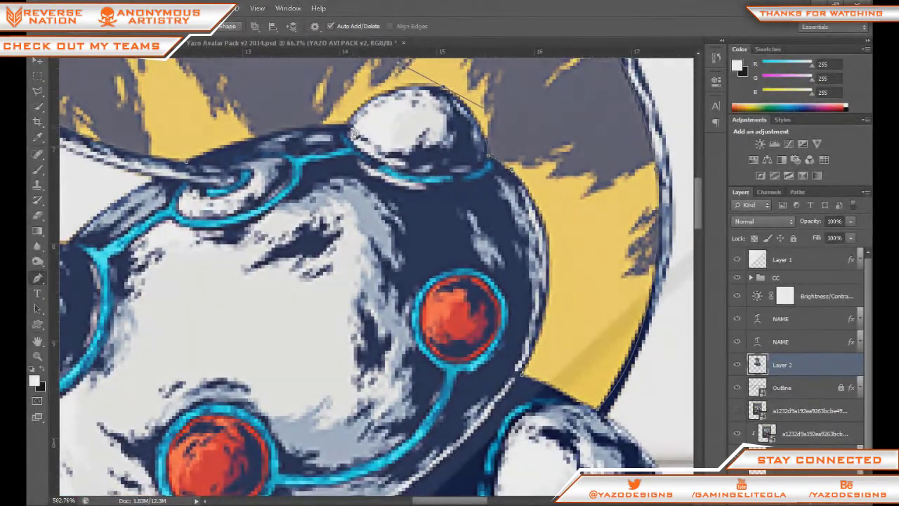
left_click(442, 86, "alt")
left_click_drag(345, 125, 310, 174)
left_click(345, 125, "alt")
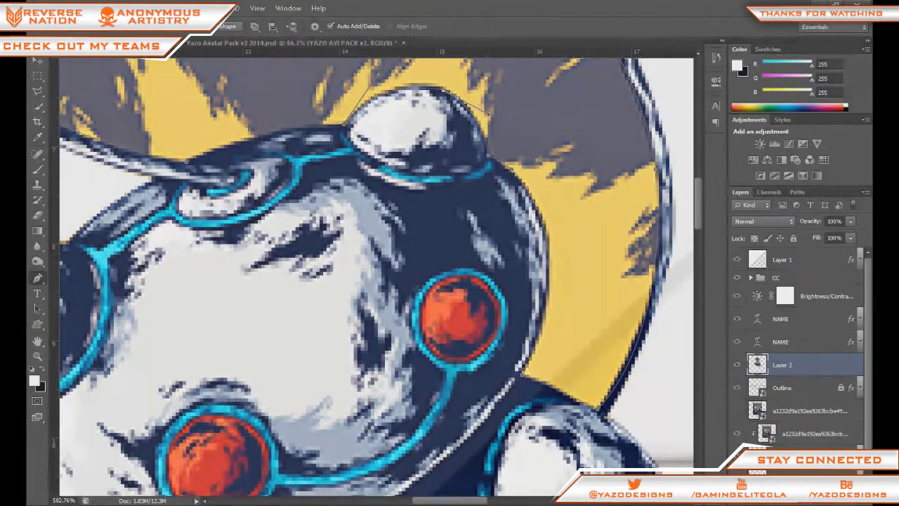
left_click_drag(361, 137, 392, 135)
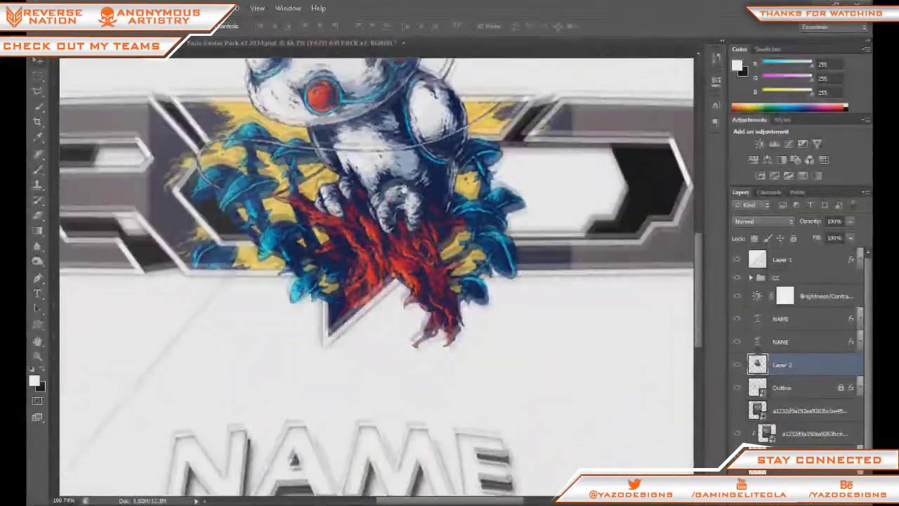
Trace the yellow gap between the character's side and the mushroom stem, then select and delete it
scroll(415, 221, "up", 6)
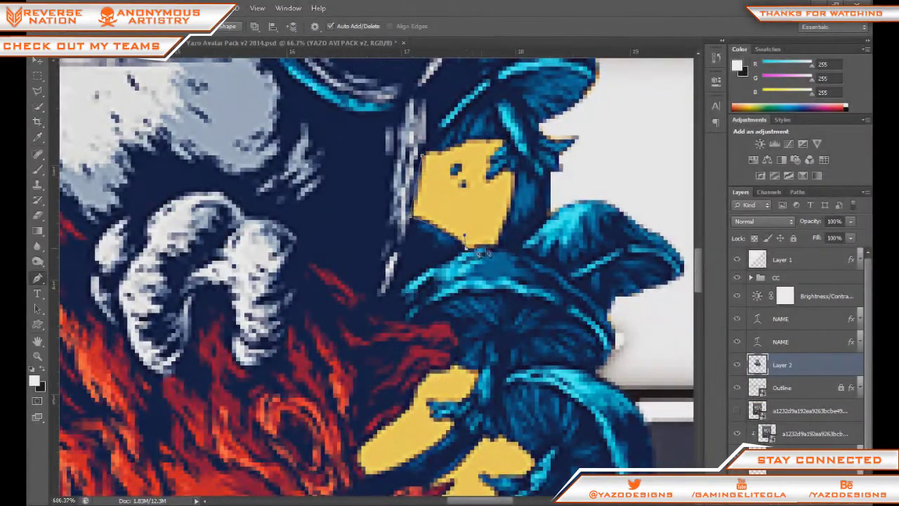
left_click(495, 244)
left_click(521, 131)
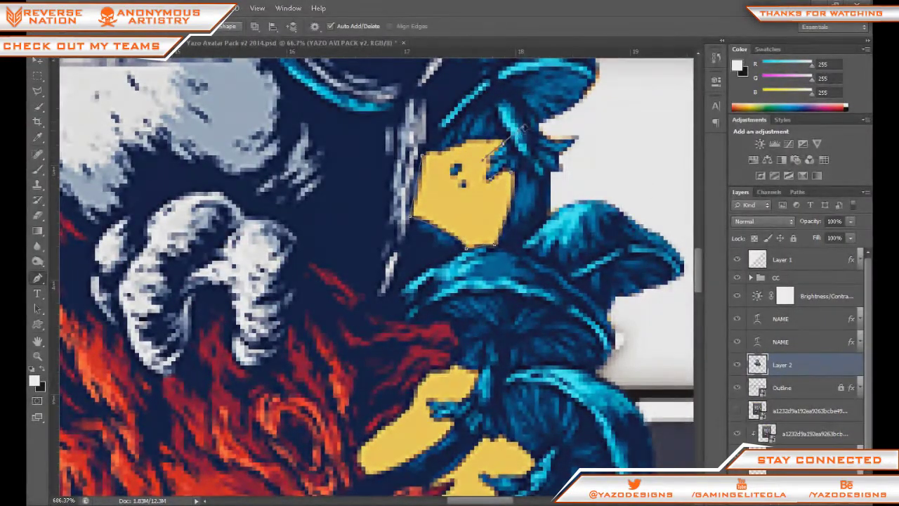
left_click(424, 155)
right_click(424, 154)
left_click(455, 229)
key("Return")
key("Delete")
key("ctrl+d")
Trace the next enclosed background patch with the Pen tool, convert it to a selection and delete it
left_click_drag(524, 320, 541, 195)
scroll(542, 210, "down", 5)
scroll(548, 309, "up", 8)
left_click(511, 292)
left_click_drag(497, 399, 438, 436)
left_click(497, 398, "alt")
left_click(558, 421)
left_click(563, 318)
left_click(510, 292)
right_click(510, 292)
left_click(559, 74)
key("Return")
key("Delete")
key("ctrl+d")
Close the path around one more leftover background patch, delete its contents and deselect
left_click(385, 252)
right_click(397, 254)
left_click(457, 288)
key("Return")
key("Delete")
key("ctrl+d")
Trace the upper yellow gap between the red roots and the mushroom stems, then select and delete it
scroll(457, 284, "down", 4)
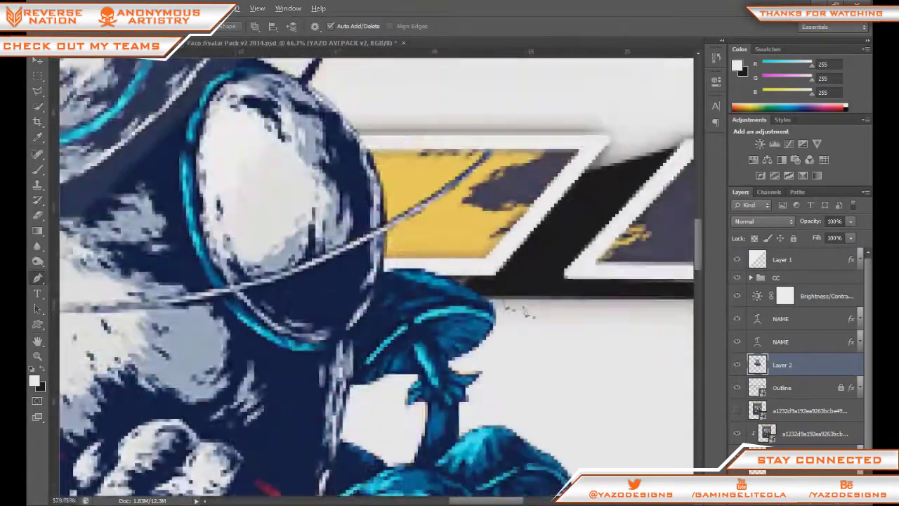
left_click_drag(479, 359, 483, 286)
scroll(453, 344, "down", 2)
left_click_drag(385, 467, 376, 328)
scroll(376, 329, "up", 6)
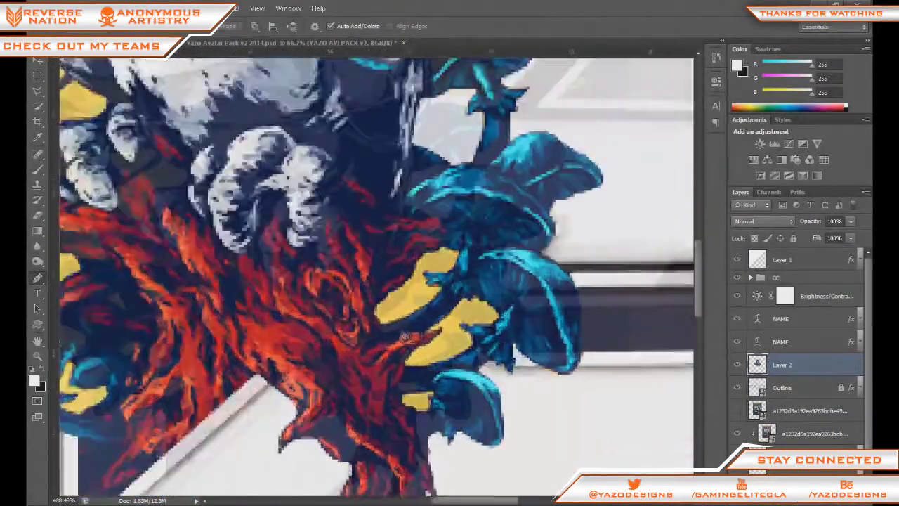
left_click_drag(467, 222, 474, 210)
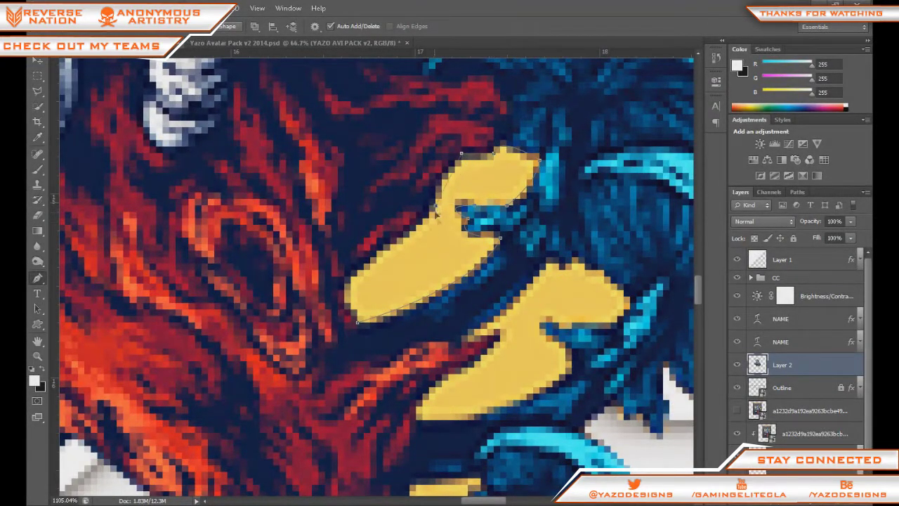
left_click_drag(345, 291, 349, 314)
left_click(358, 323)
right_click(377, 338)
left_click(429, 123)
key("Return")
key("Delete")
key("ctrl+d")
Trace the second yellow gap just below, between the red root and the mushroom stems, and delete its contents
scroll(465, 235, "down", 5)
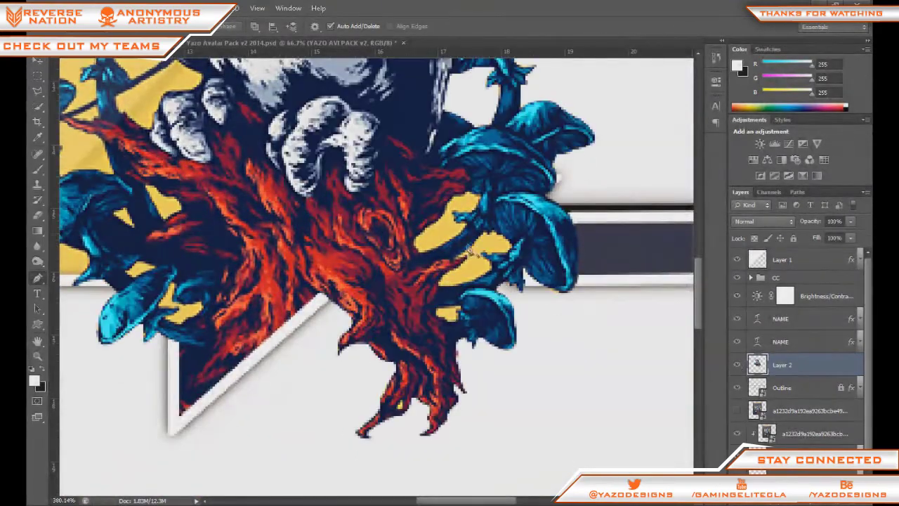
scroll(455, 248, "up", 5)
left_click(519, 204, "alt")
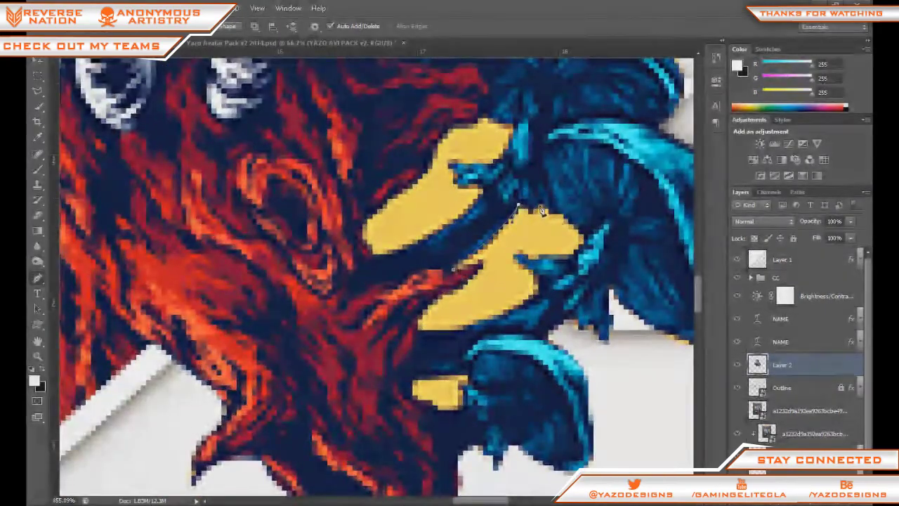
left_click(538, 204)
left_click_drag(570, 254, 524, 275)
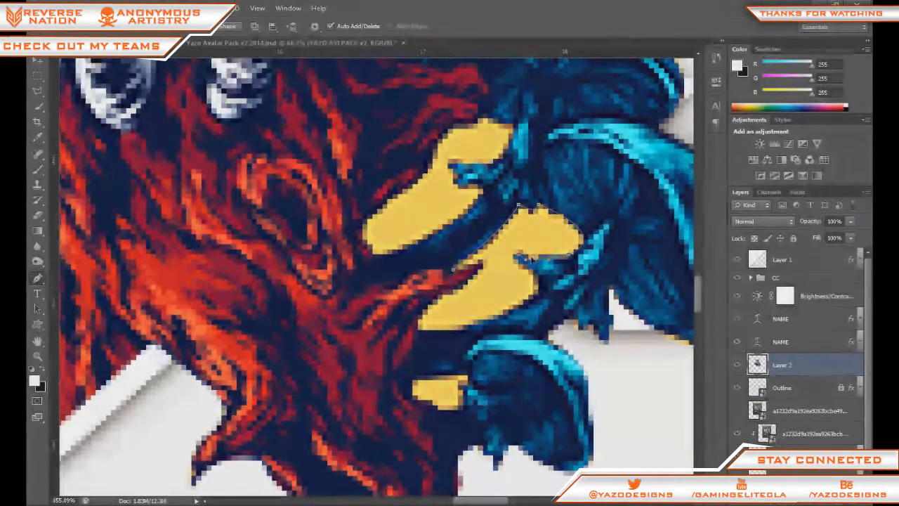
left_click_drag(458, 330, 355, 358)
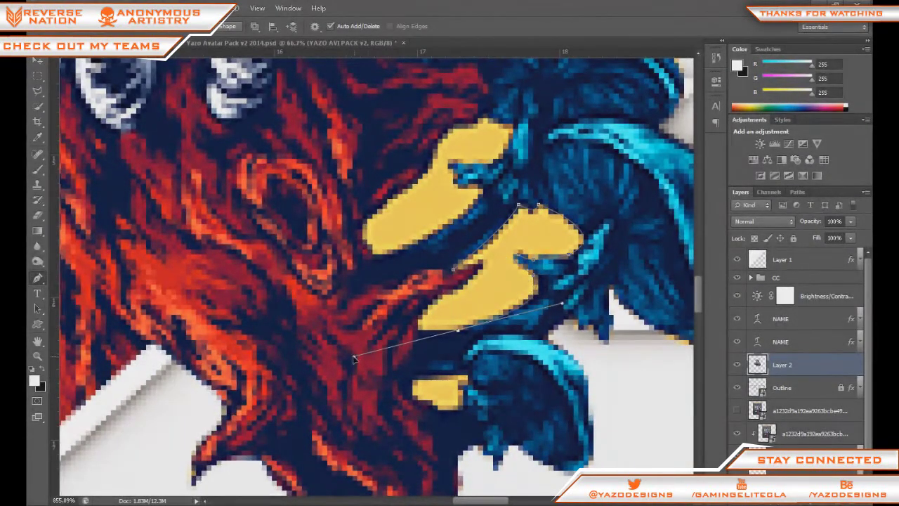
left_click(417, 331)
left_click(436, 297)
key("ctrl+Return")
key("Delete")
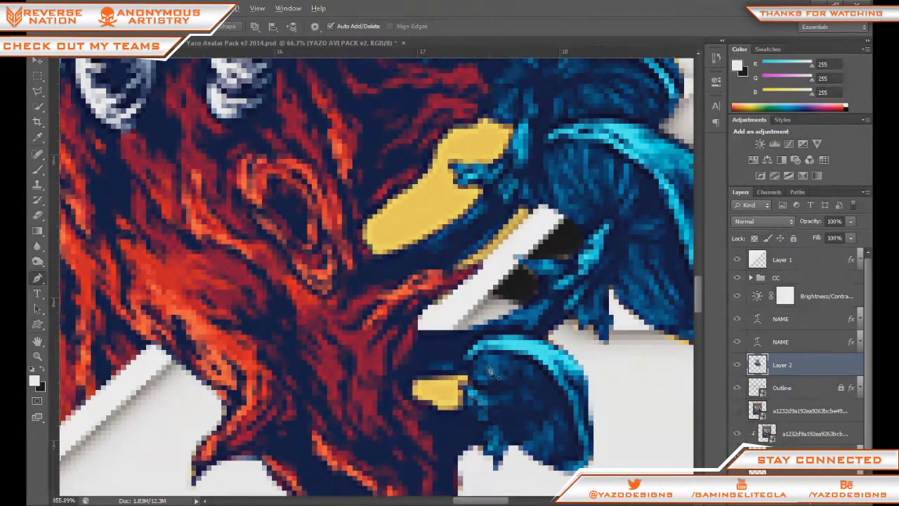
Trace the small yellow patch between the red roots and the lowest blue mushroom, convert it to a selection and delete it
scroll(416, 334, "up", 3)
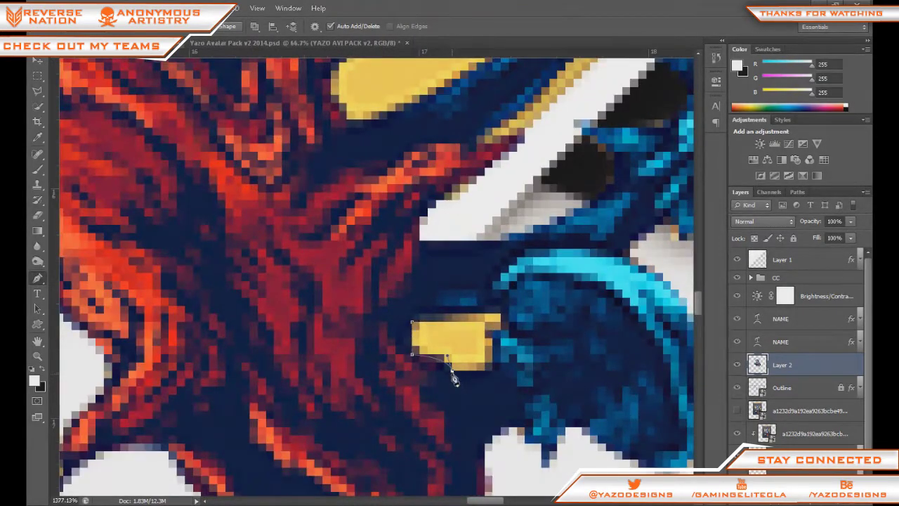
right_click(416, 322)
left_click(442, 104)
key("Return")
key("Delete")
scroll(551, 284, "down", 15)
scroll(349, 277, "down", 3)
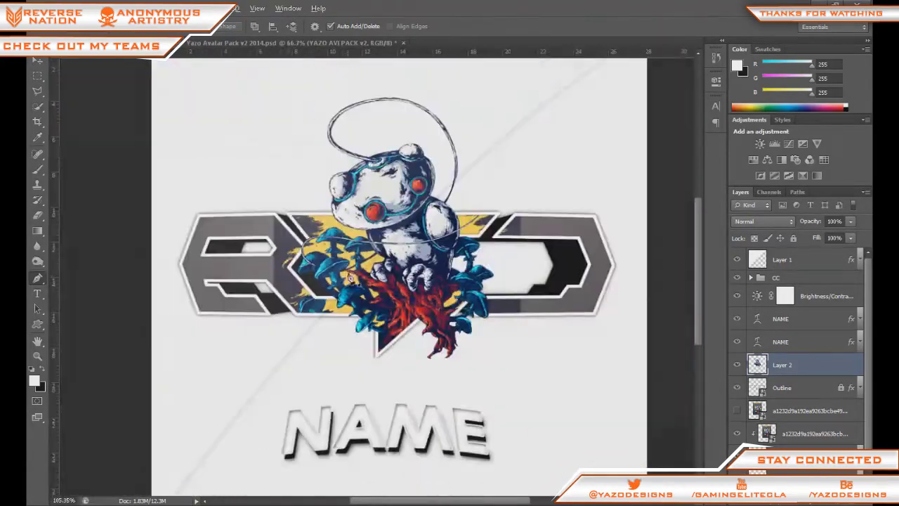
Trace the large yellow area inside the cord loop around the left-hand mushrooms, turn the path into a selection and delete its contents
scroll(321, 244, "up", 10)
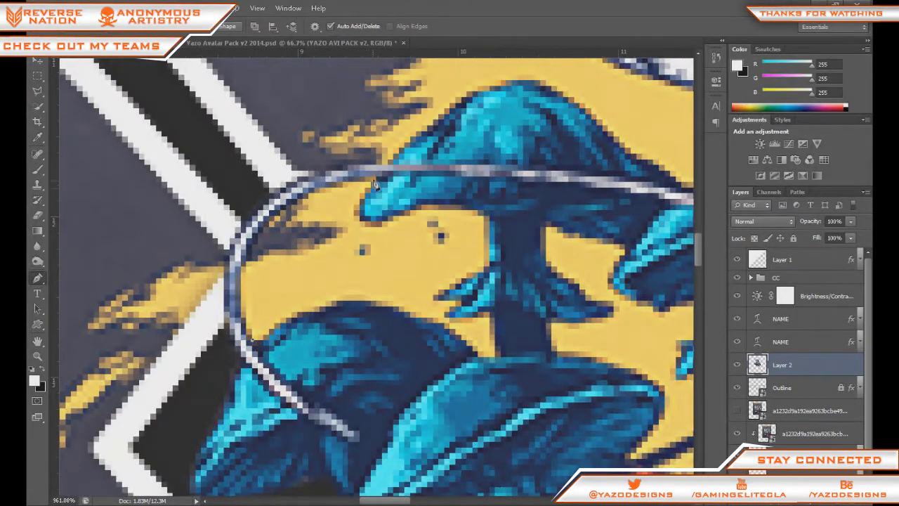
left_click_drag(315, 189, 430, 143)
left_click_drag(366, 185, 372, 184)
left_click_drag(390, 231, 398, 231)
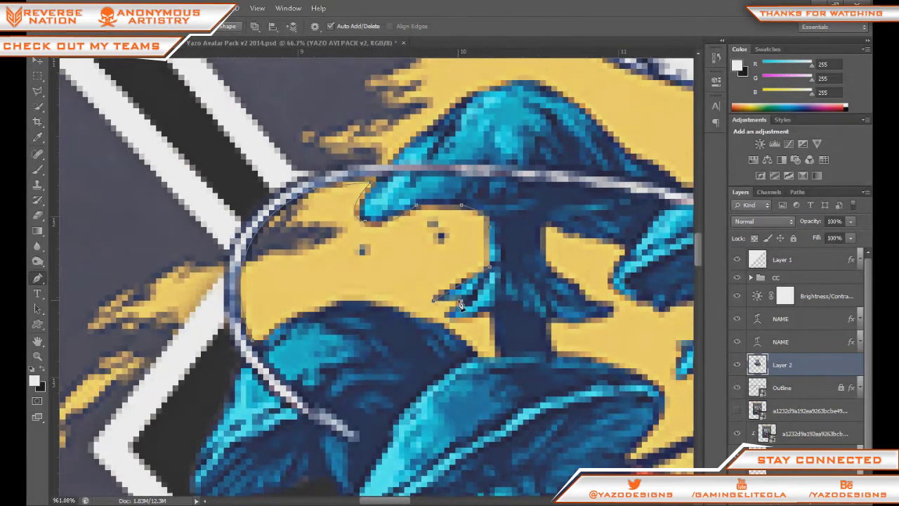
left_click_drag(253, 340, 163, 415)
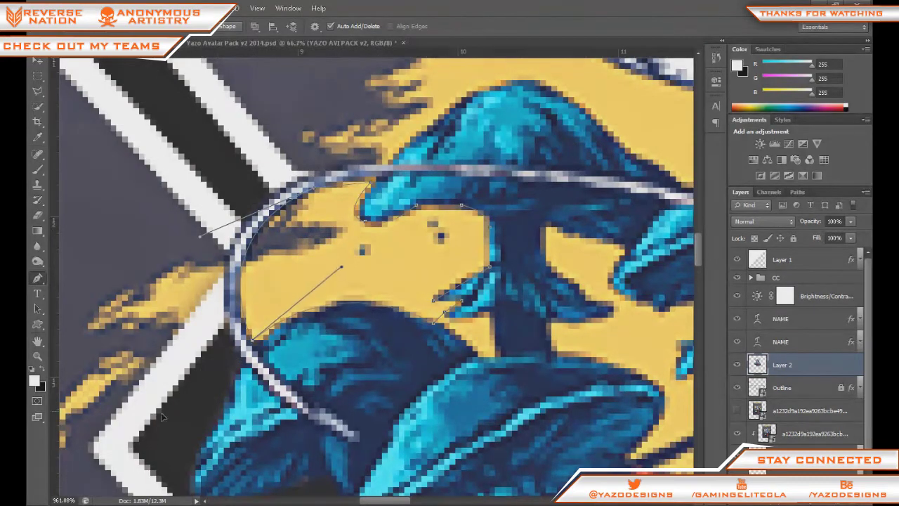
right_click(340, 302)
left_click(401, 71)
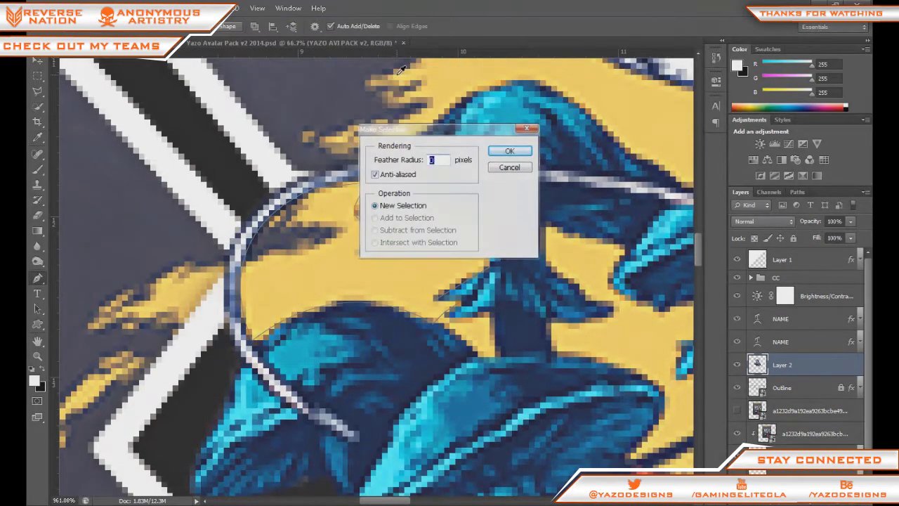
key("Return")
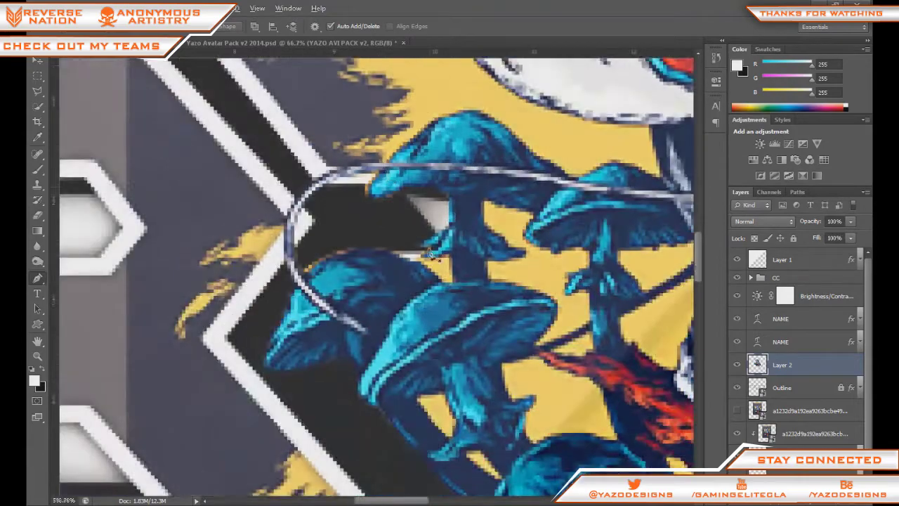
scroll(415, 225, "down", 9)
scroll(483, 283, "down", 14)
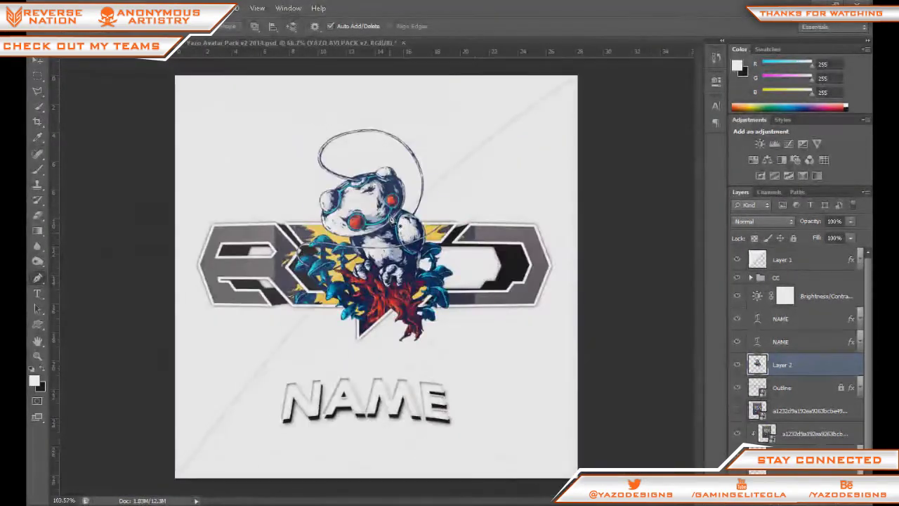
scroll(379, 207, "up", 3)
scroll(330, 307, "up", 2)
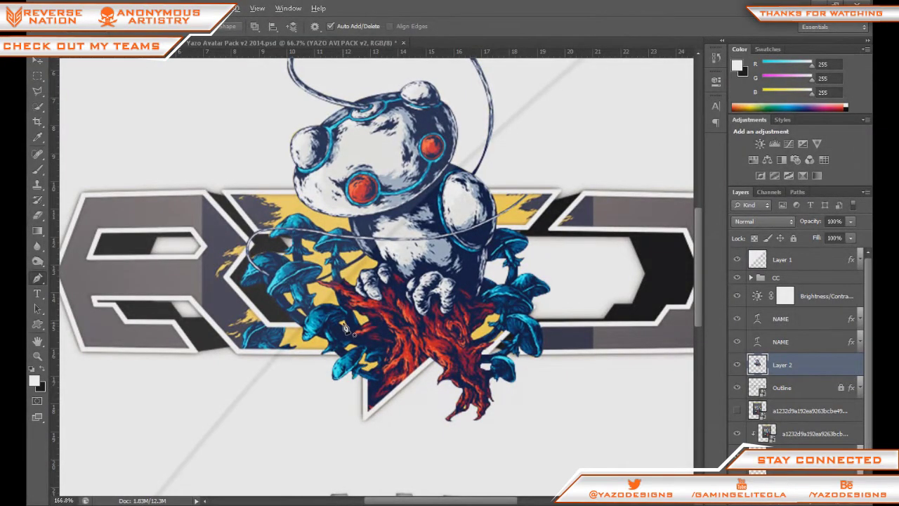
scroll(346, 328, "down", 4)
key("v")
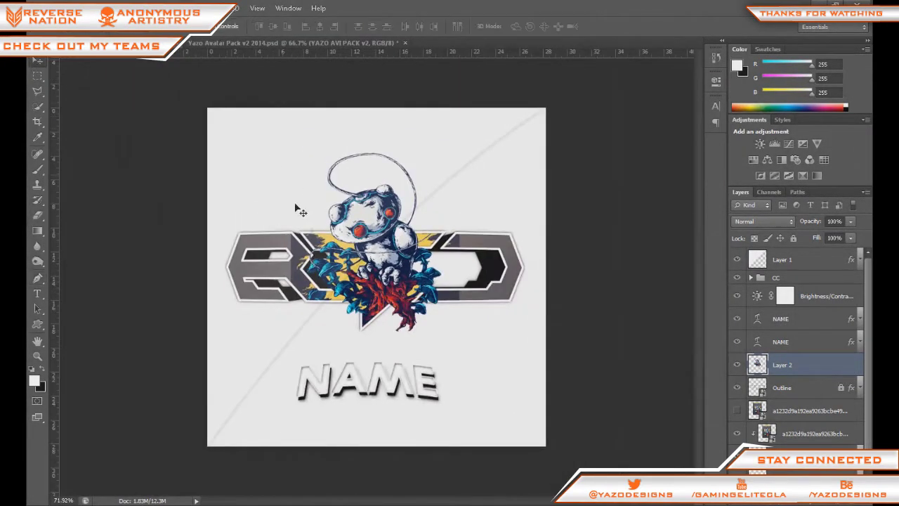
scroll(297, 209, "up", 2)
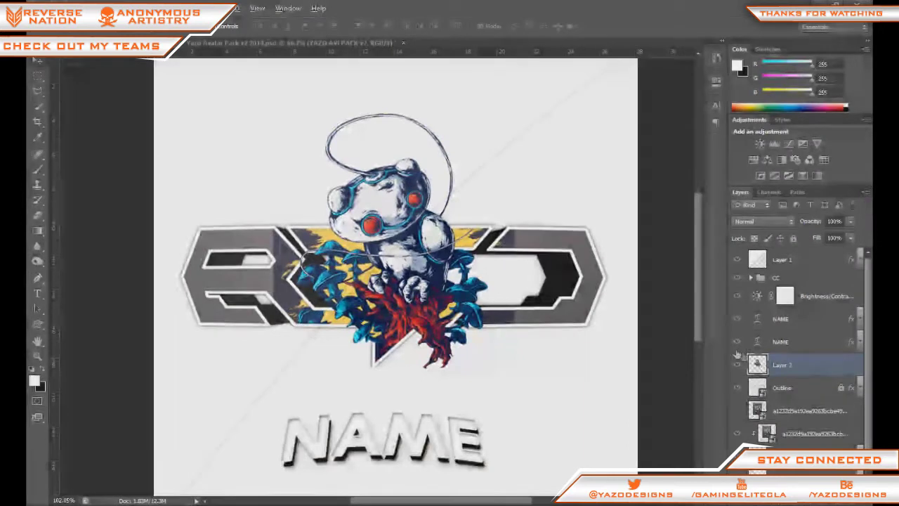
left_click(795, 417, "ctrl")
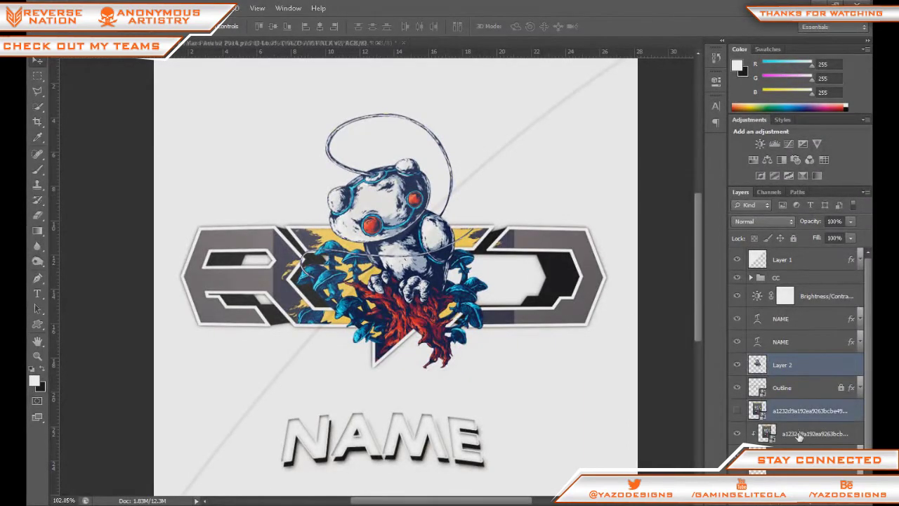
left_click(801, 433, "ctrl")
key("ctrl+t")
scroll(524, 280, "down", 2)
left_click_drag(472, 146, 556, 70)
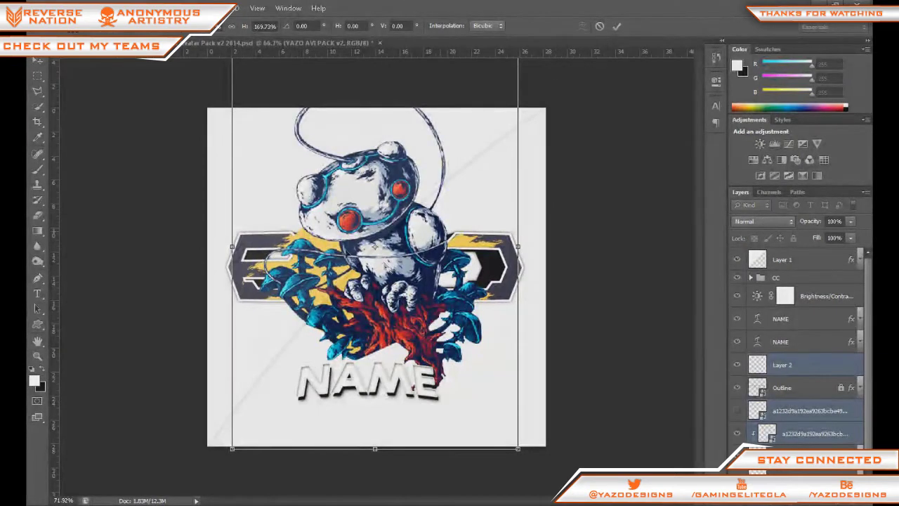
left_click(598, 26)
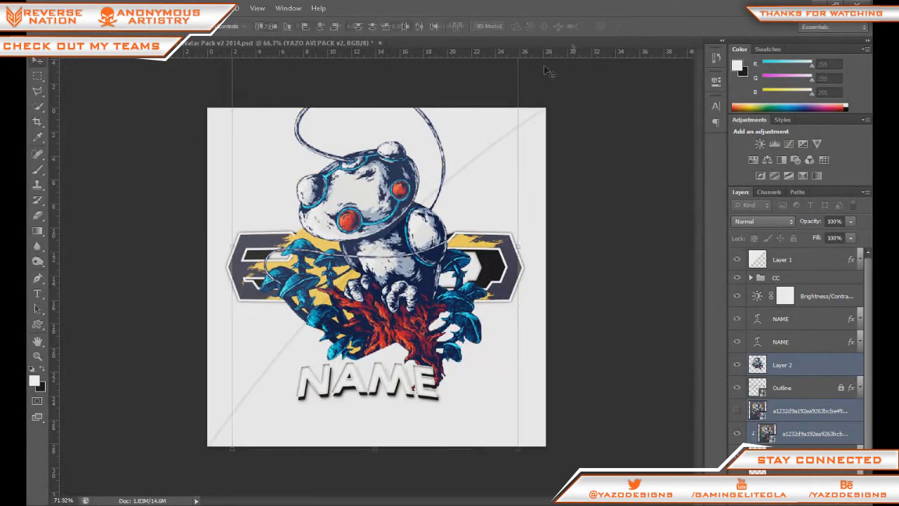
Duplicate the clipped poster artwork, flip it horizontally and position copies over the left and right ends of the logo banner
left_click(824, 410)
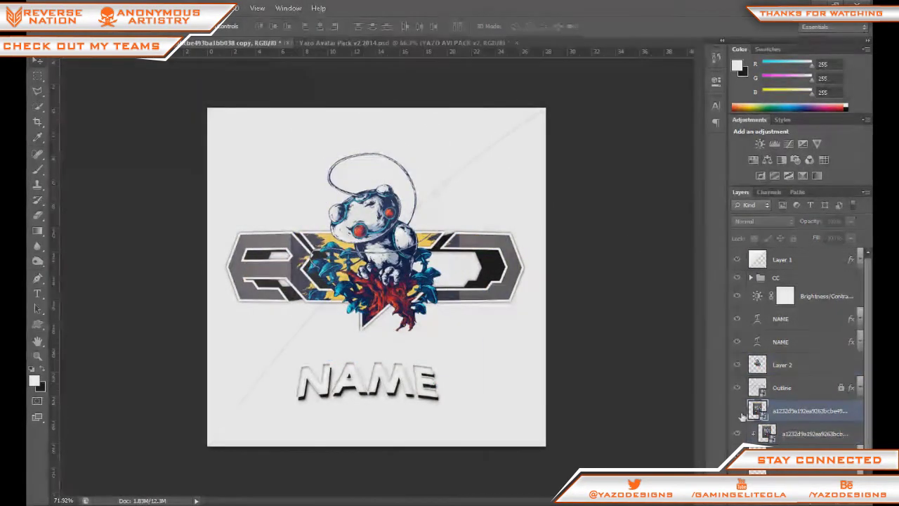
left_click(793, 434)
left_click_drag(802, 441, 803, 447)
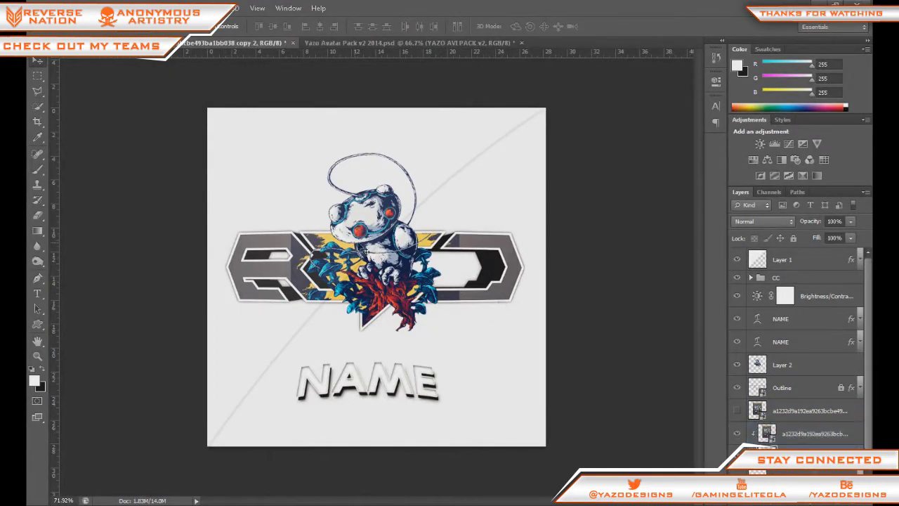
right_click(448, 260)
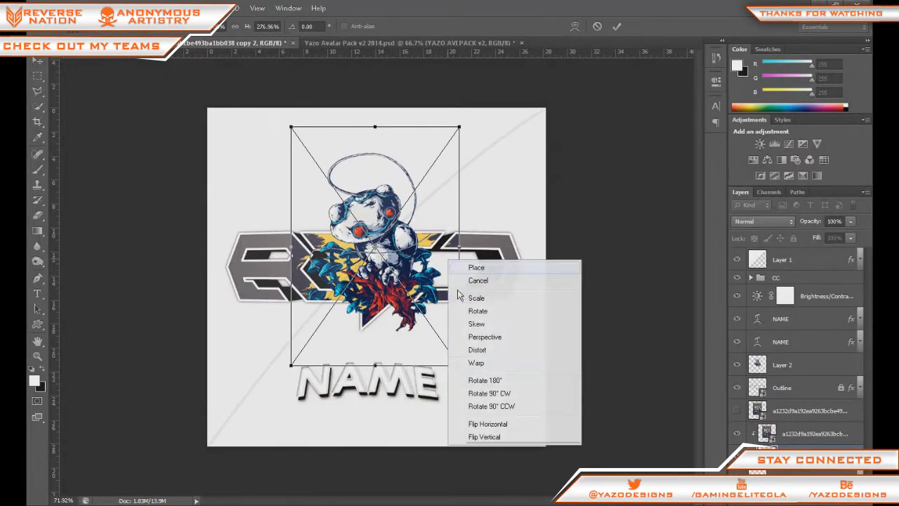
left_click(488, 425)
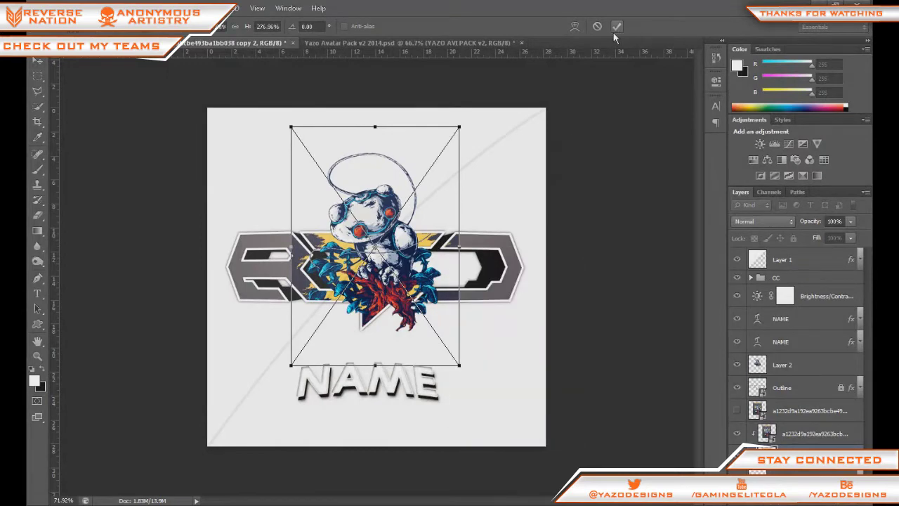
left_click(616, 28)
left_click_drag(421, 261, 246, 223)
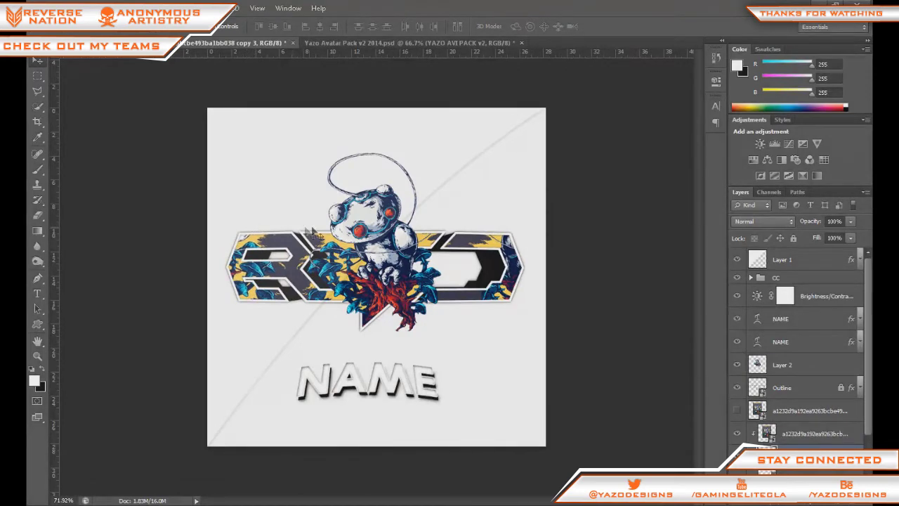
Erase the hard edges of the original clipped poster layer with a soft eraser to blend it into the side copies
key("e")
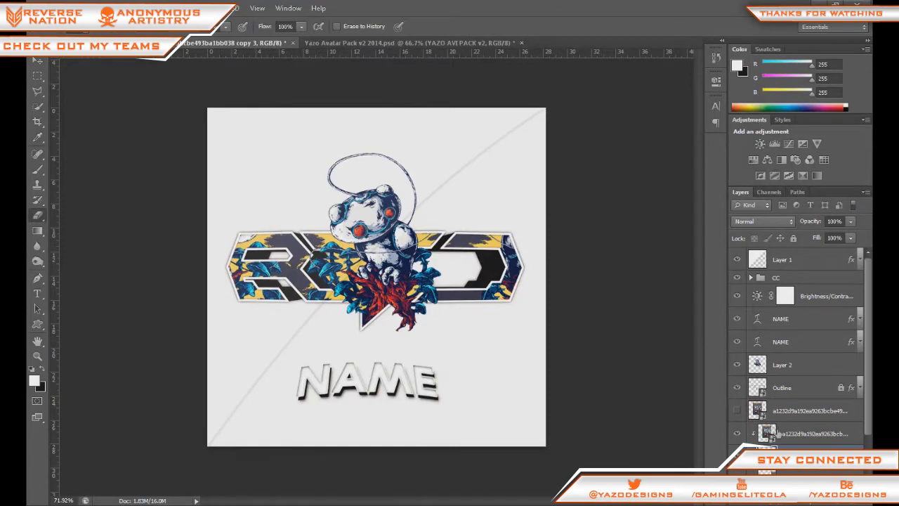
left_click(777, 434)
left_click(454, 265)
left_click(428, 205)
right_click(426, 203)
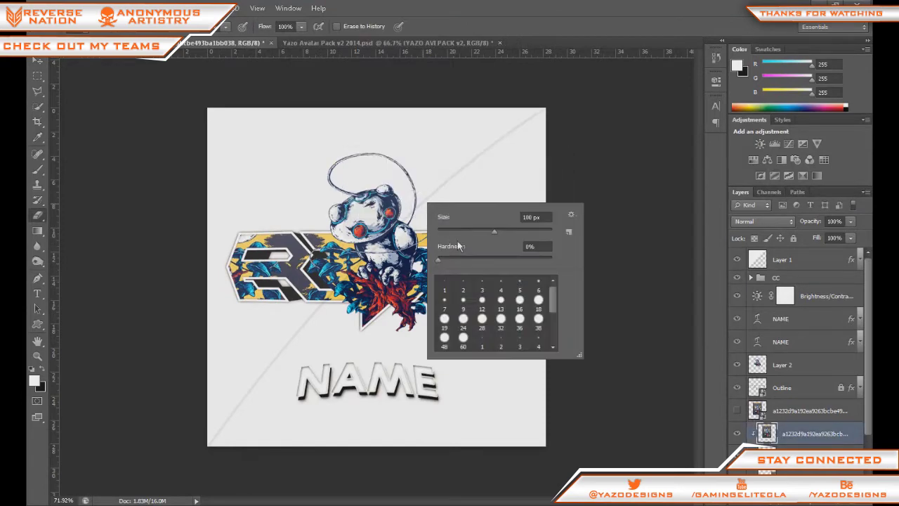
left_click(470, 166)
mouse_move(290, 233)
left_mouse_down()
mouse_move(304, 315)
mouse_move(284, 199)
left_mouse_up()
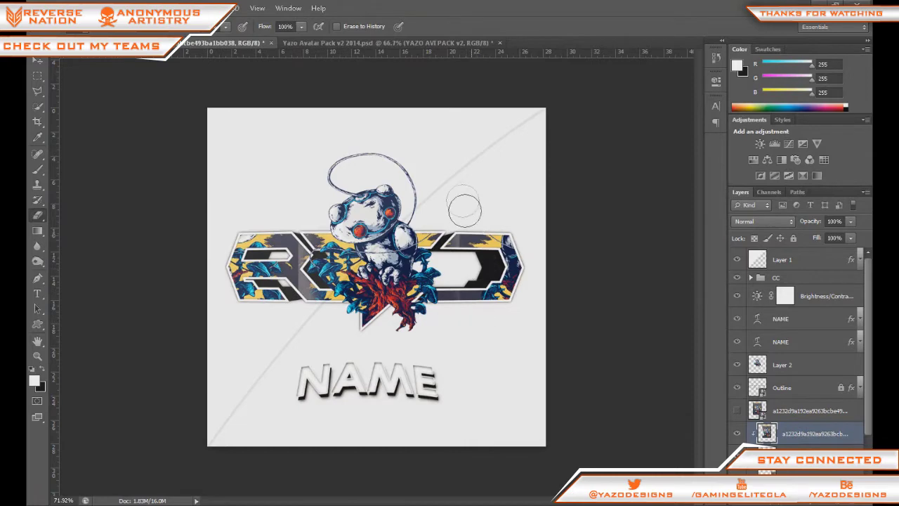
Reposition the side copies of the poster so the character and red roots fill both ends of the banner
key("v")
left_click_drag(321, 285, 367, 287)
left_click(813, 479)
left_click_drag(467, 251, 424, 254)
Soften the remaining seam on the original clipped poster layer with the Eraser and nudge the left side copy slightly
key("e")
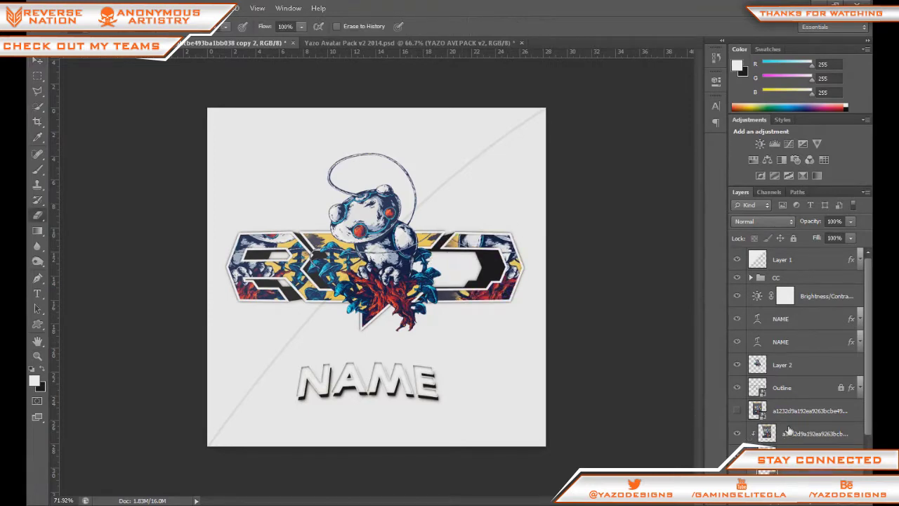
left_click(788, 430)
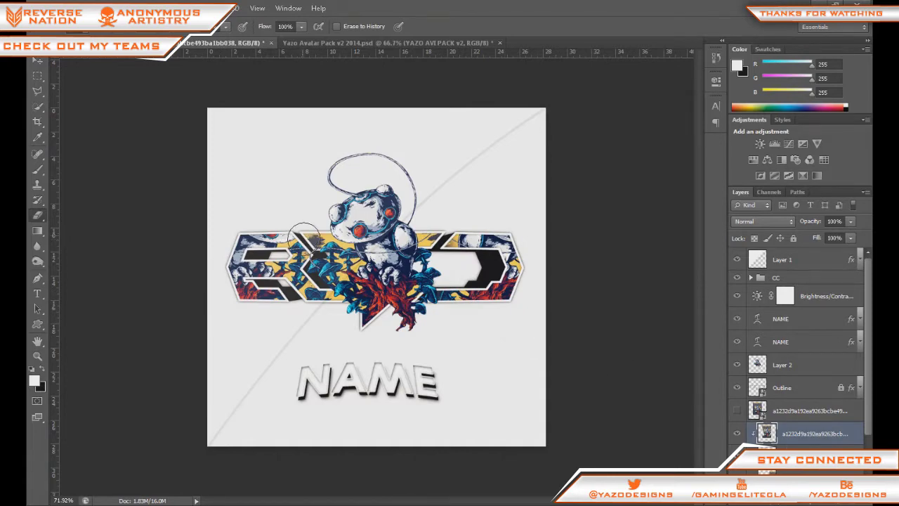
key("v")
left_click(793, 454)
left_click_drag(424, 299, 447, 305)
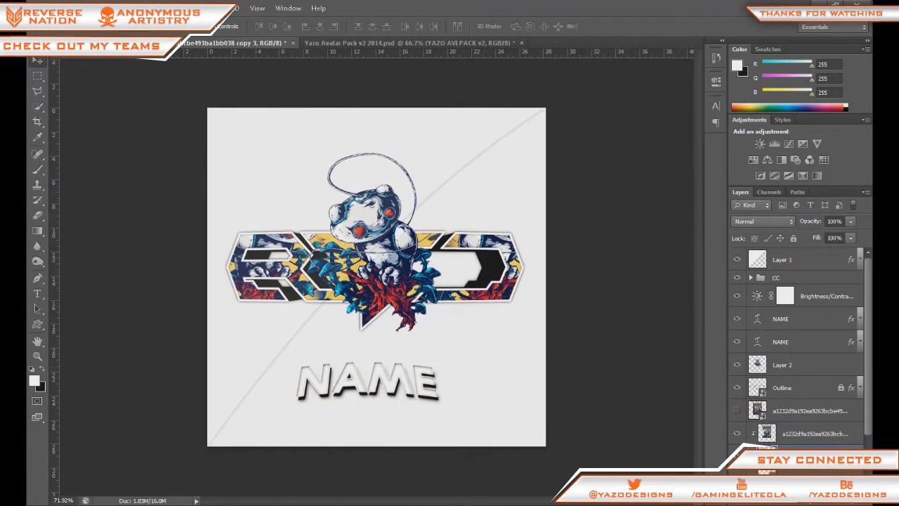
scroll(429, 293, "down", 2)
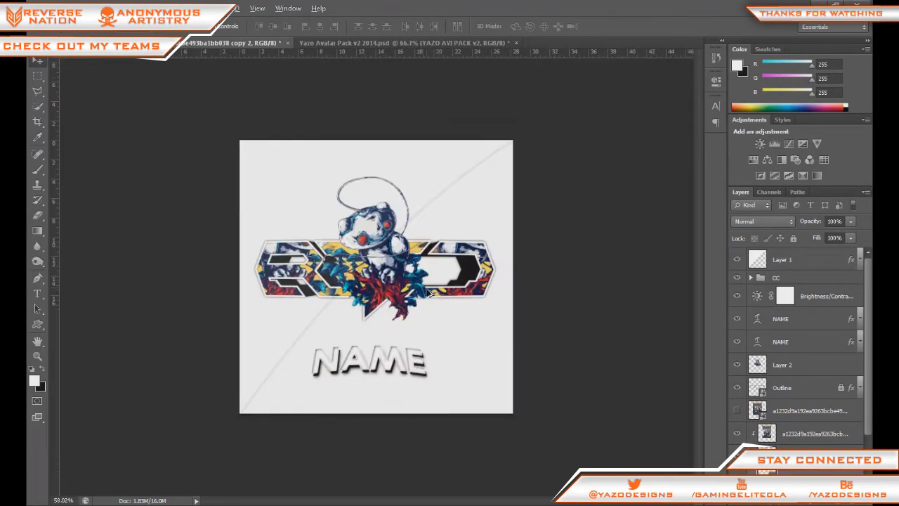
scroll(399, 219, "up", 1)
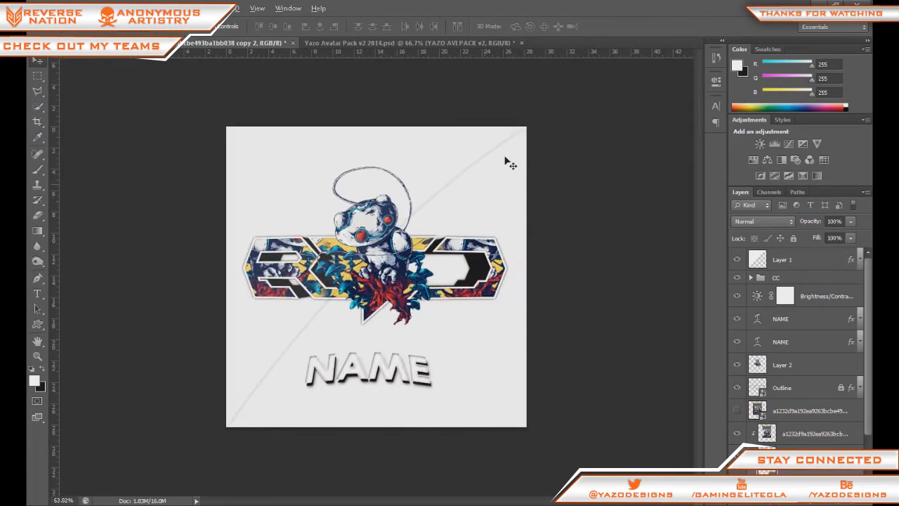
Check the hidden poster layer's artwork, hide it again and move the layer above both NAME text layers
left_click(781, 410)
scroll(776, 414, "down", 1)
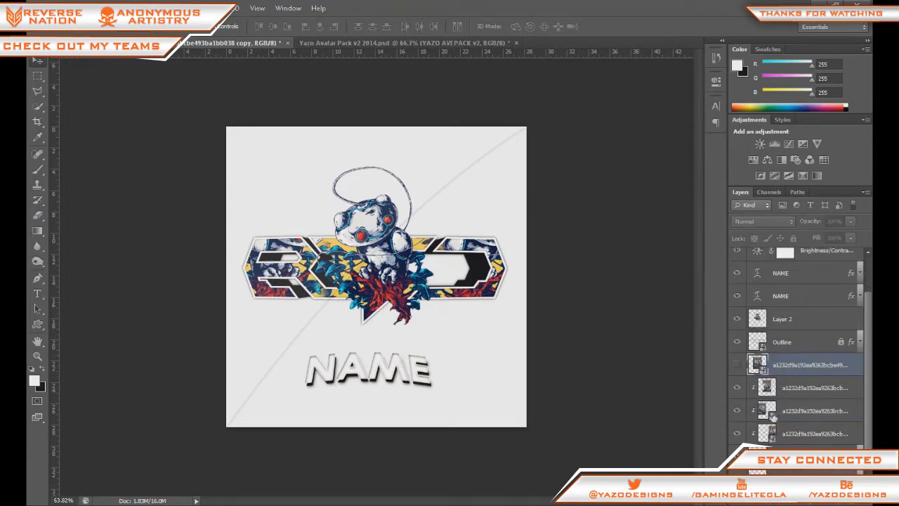
left_click(736, 365)
left_click(736, 365)
left_click_drag(795, 369, 801, 281)
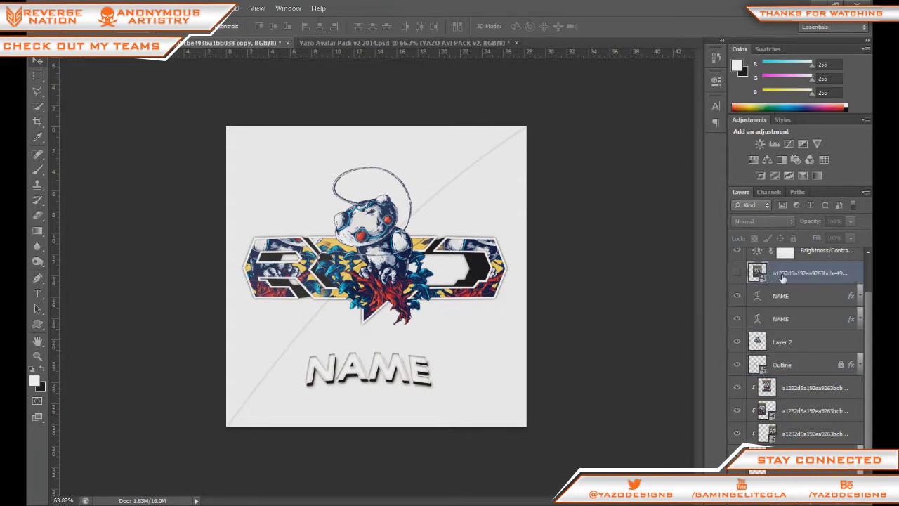
Duplicate the hidden poster layer and move the duplicate toward the bottom of the layer stack
key("ctrl+j")
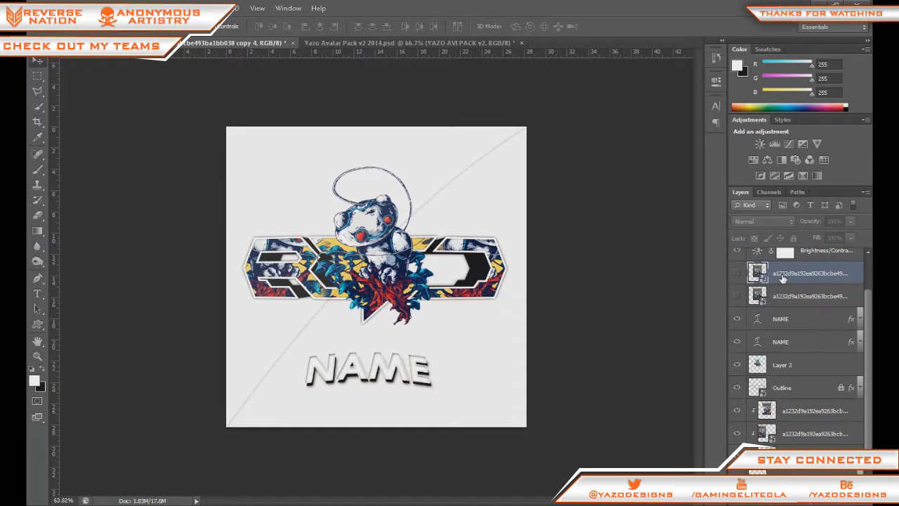
scroll(781, 277, "down", 2)
left_click_drag(790, 484, 790, 472)
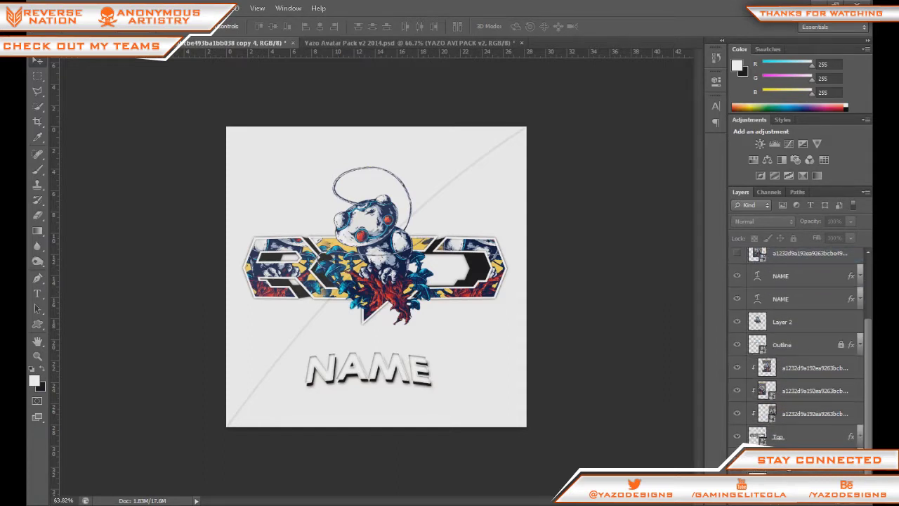
scroll(775, 319, "up", 3)
Show the poster layer above the NAME text, move its artwork down over the lettering and clip it to the upper NAME layer
left_click(749, 320)
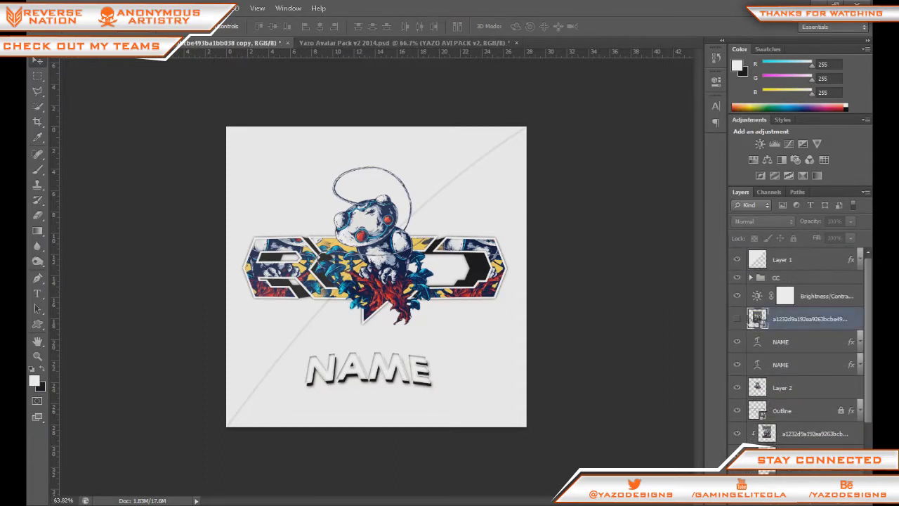
left_click(737, 320)
left_click_drag(409, 215, 413, 314)
right_click(775, 324)
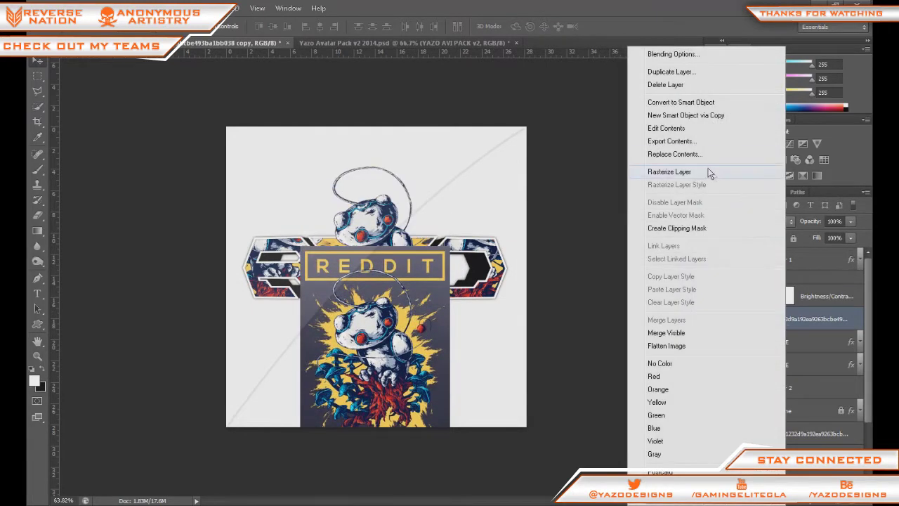
left_click(688, 228)
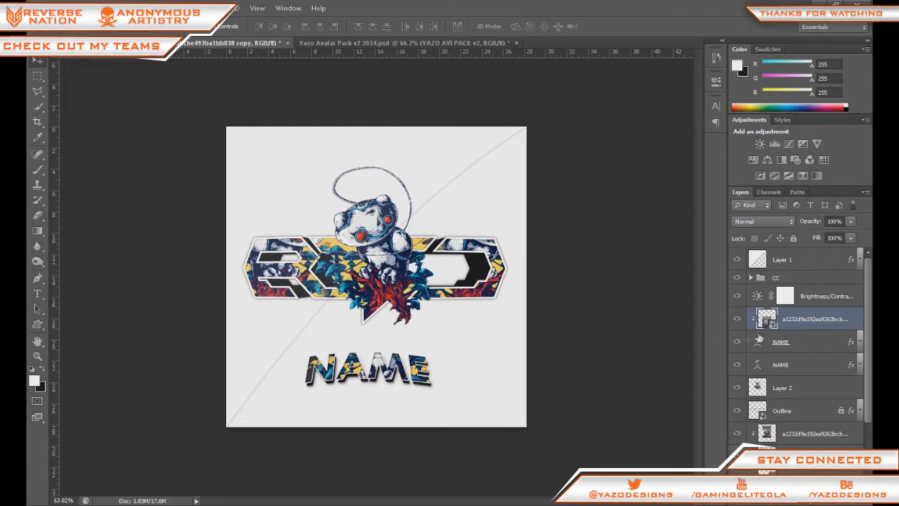
Replace the text of both NAME layers with TUTORIAL
double_click(759, 341)
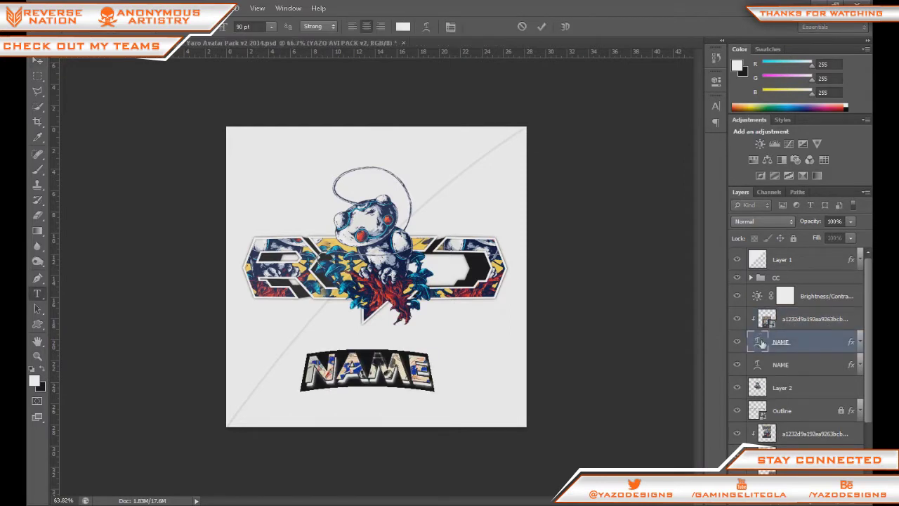
type("TUTORIAL")
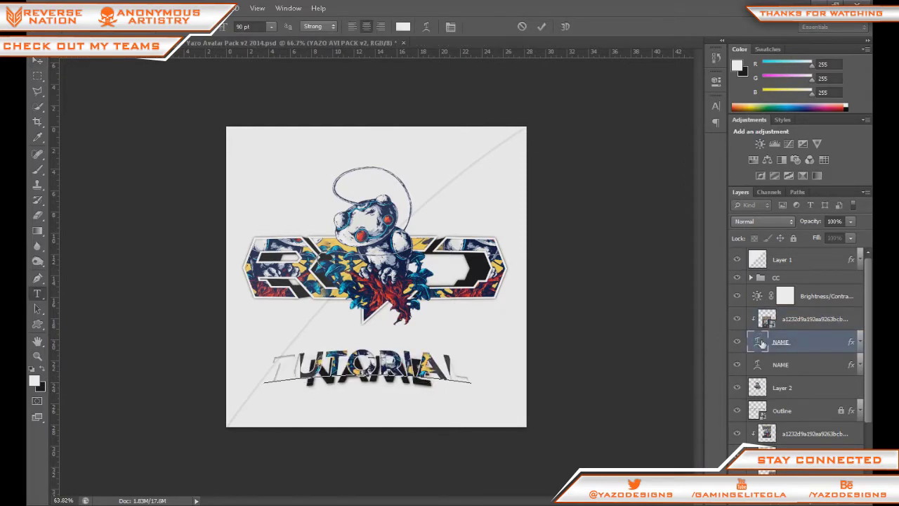
left_click(783, 366)
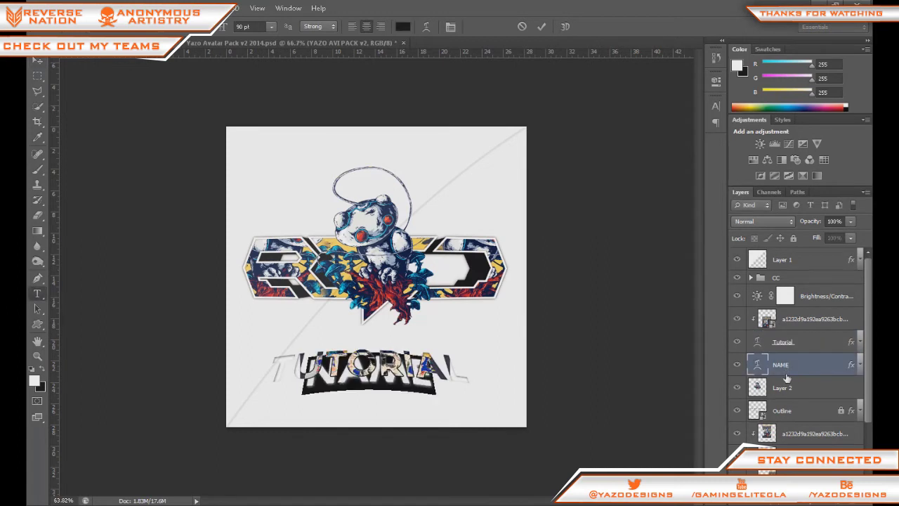
type("Tutorialial")
left_click_drag(475, 381, 120, 369)
type("Tu")
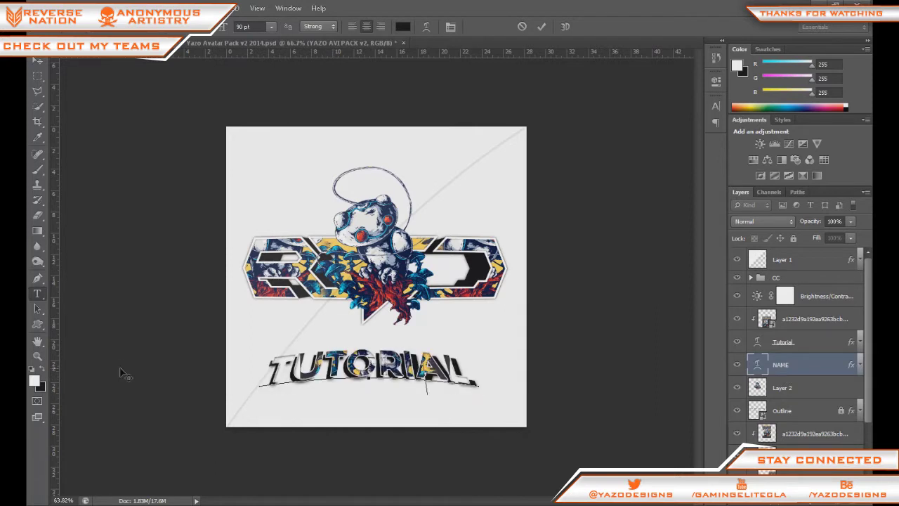
left_click(541, 26)
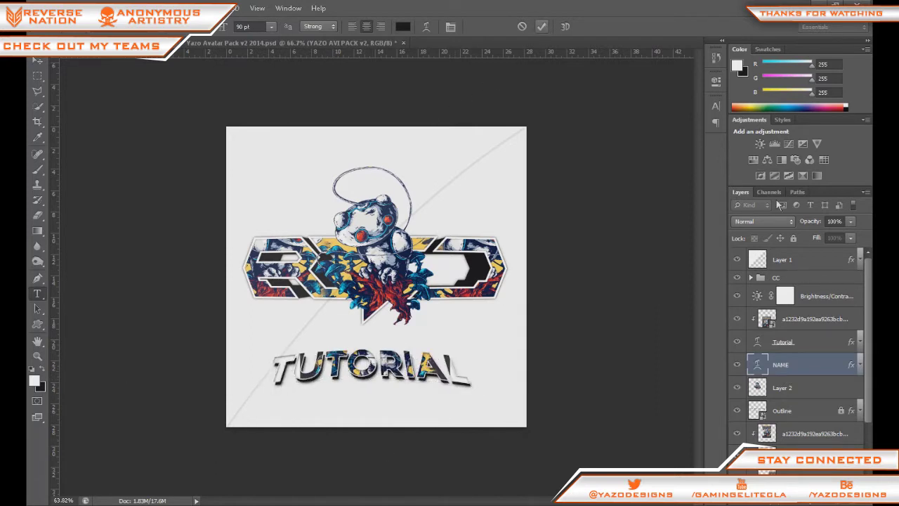
Enlarge the clipped poster artwork so it fills all the letters of the TUTORIAL text
left_click(815, 319)
key("ctrl+t")
left_click_drag(450, 249, 547, 178)
key("Return")
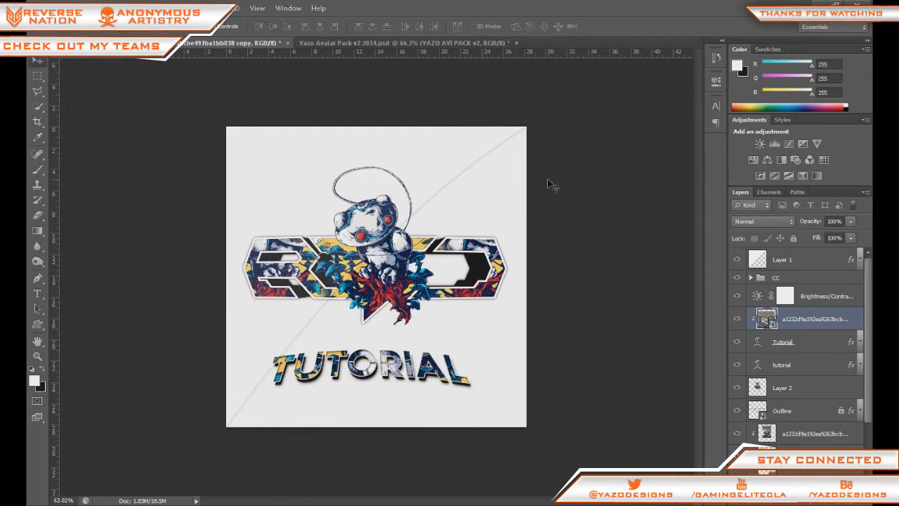
left_click_drag(806, 329, 808, 353)
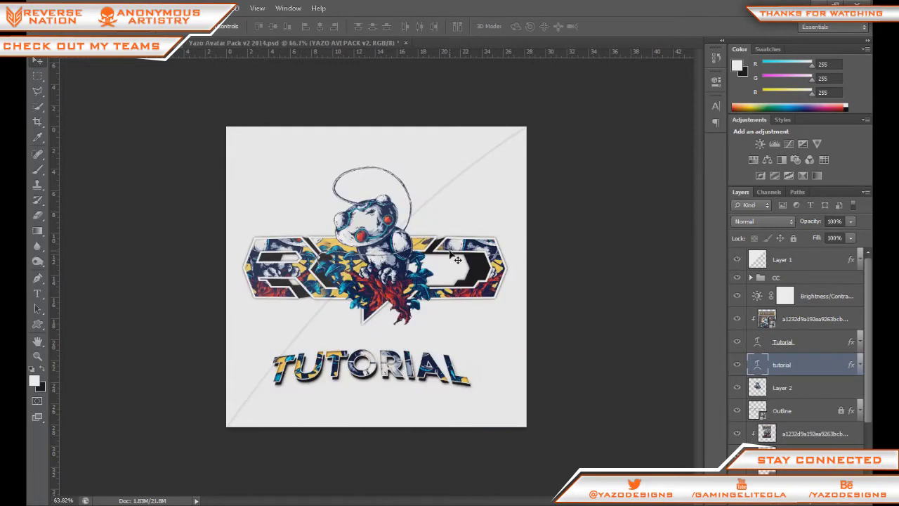
Show the duplicate poster layer near the bottom of the stack and scale it to about 36 × 51 cm, covering the canvas
scroll(824, 274, "down", 3)
scroll(804, 326, "up", 3)
scroll(804, 326, "down", 3)
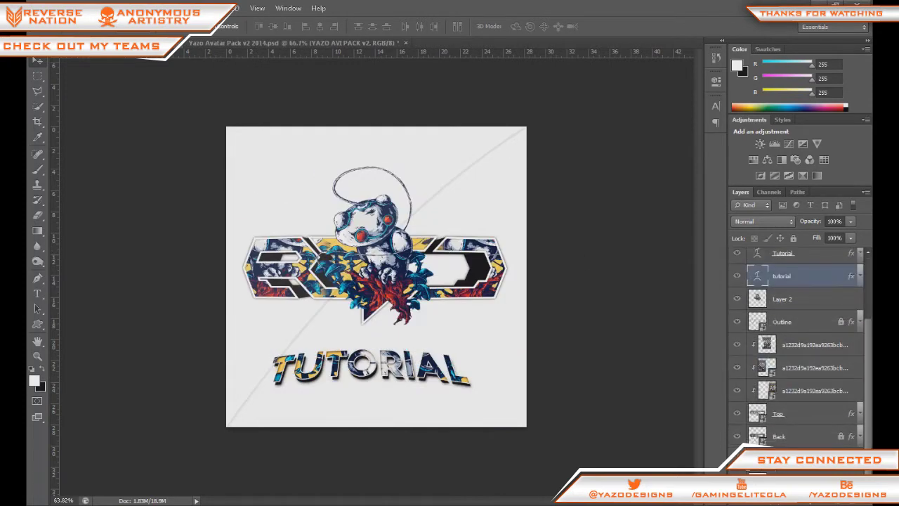
left_click(810, 471)
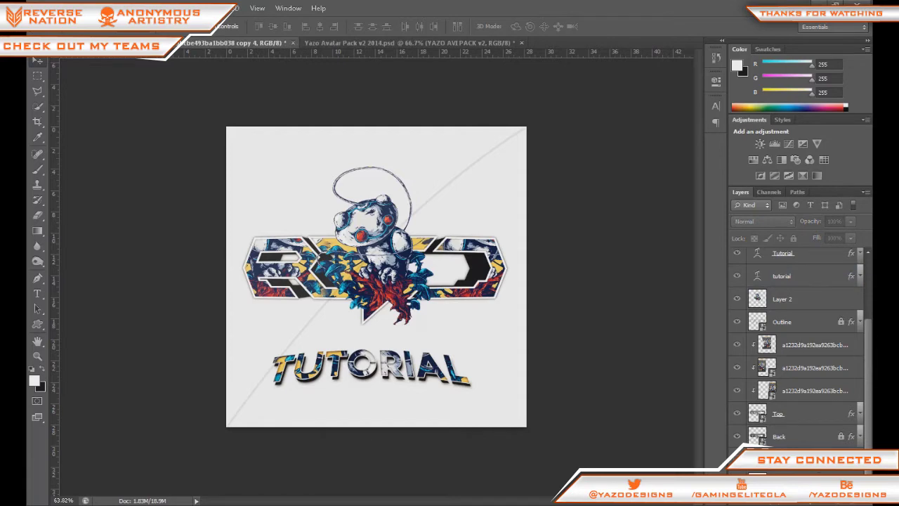
left_click(737, 481)
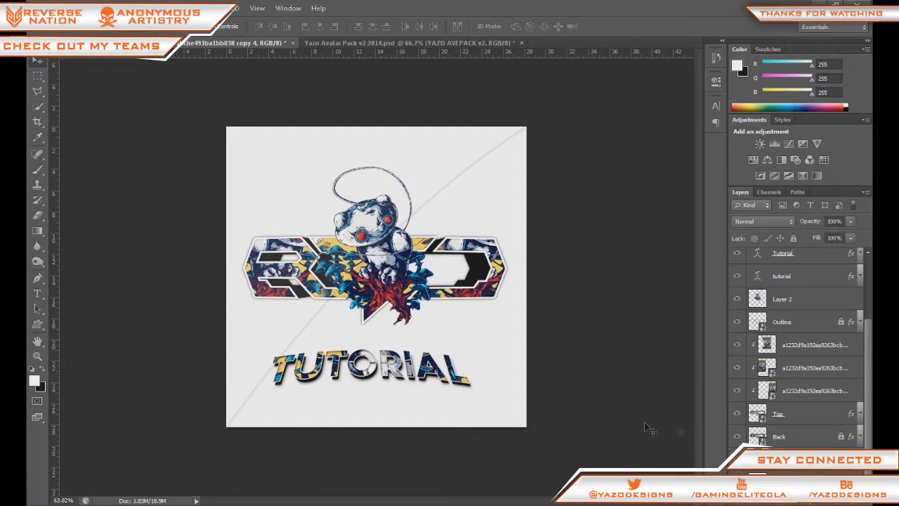
key("ctrl+t")
scroll(415, 207, "down", 5)
left_click_drag(433, 185, 525, 111)
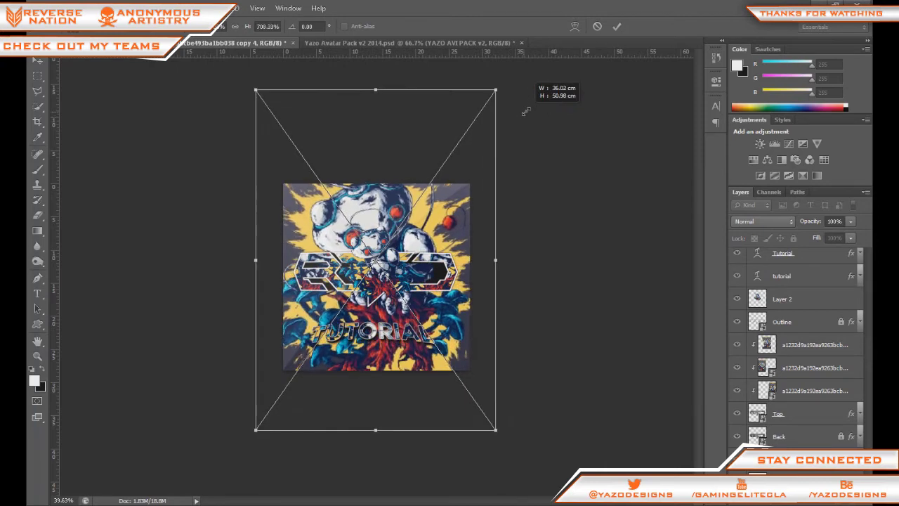
left_click(617, 27)
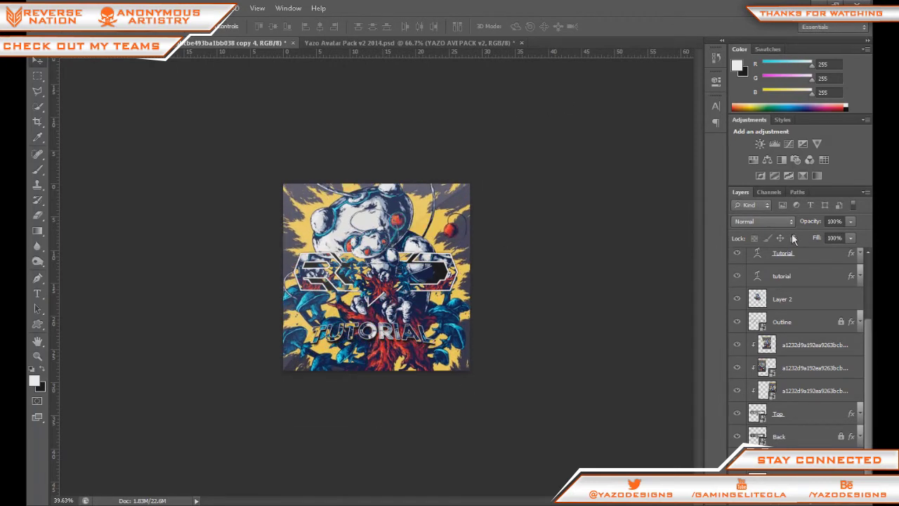
Lower the background poster layer's opacity to 20%
left_click(834, 222)
type("10")
key("Return")
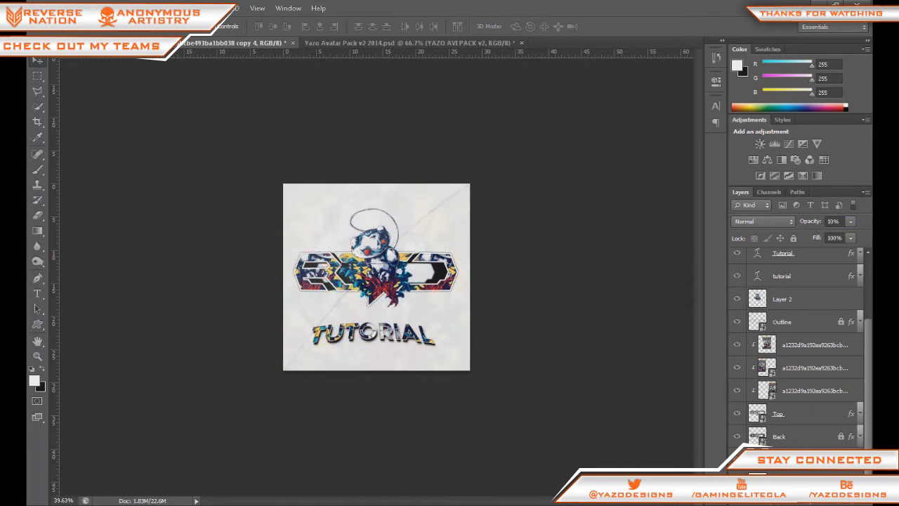
left_click(841, 221)
type("20")
key("Return")
key("Return")
scroll(413, 264, "up", 7)
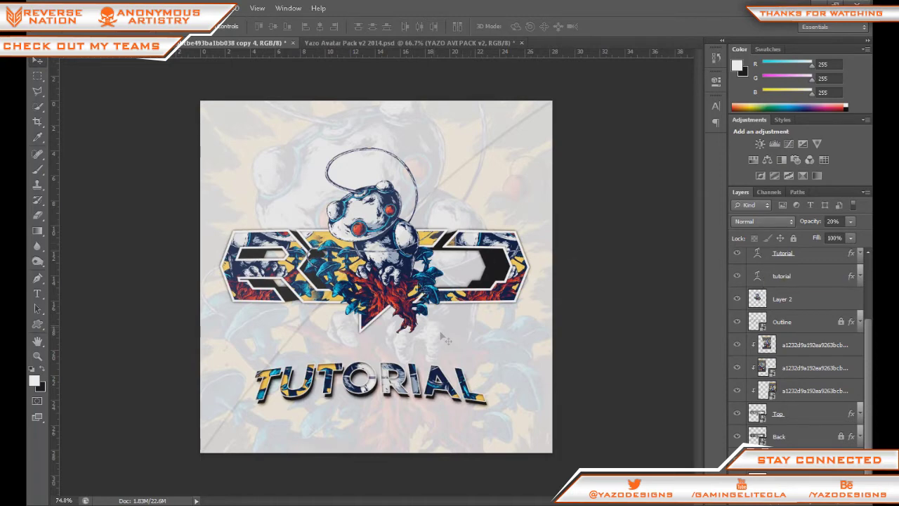
scroll(820, 352, "up", 3)
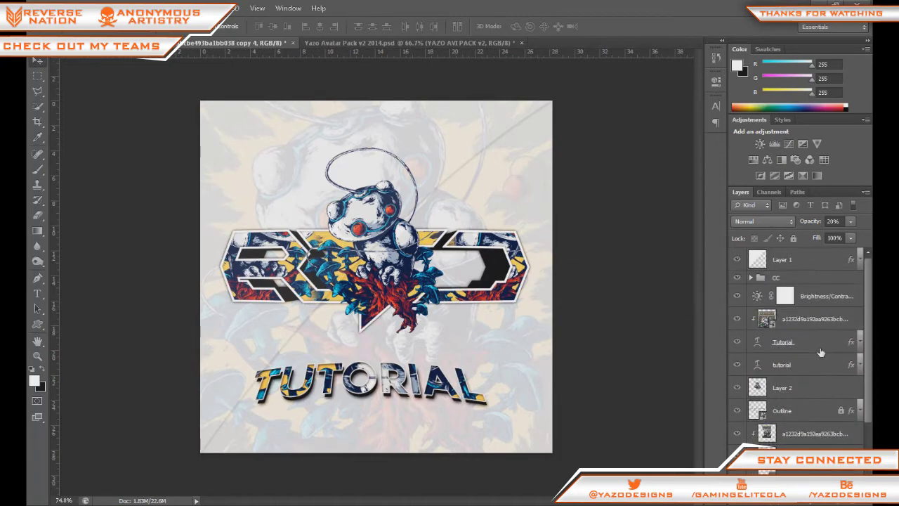
key("alt+Tab")
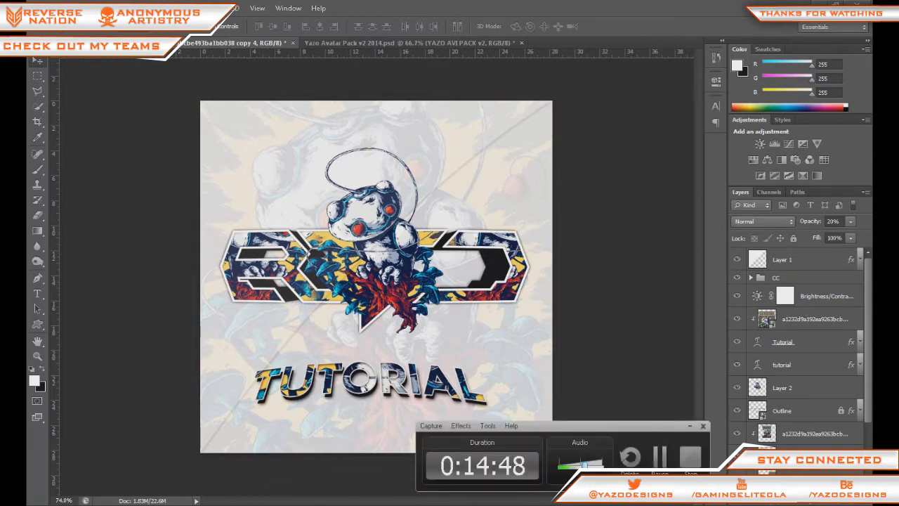
scroll(732, 316, "down", 3)
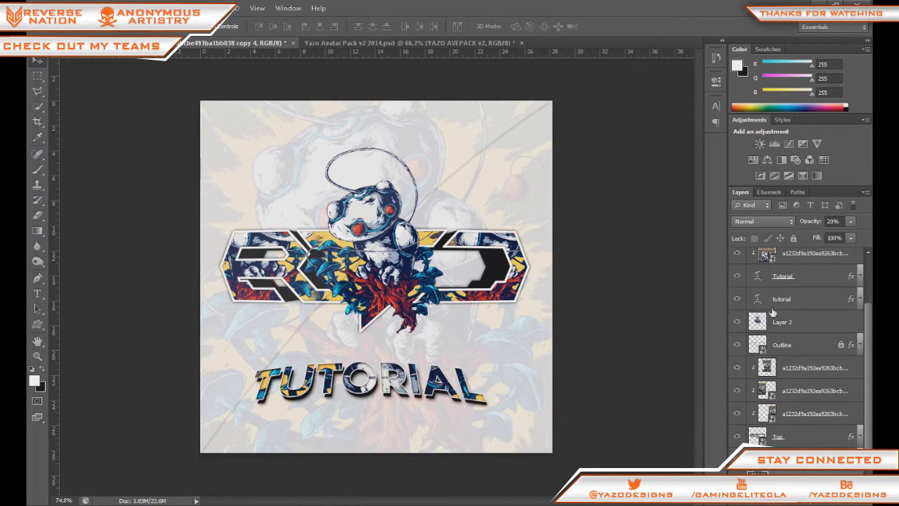
scroll(792, 299, "up", 3)
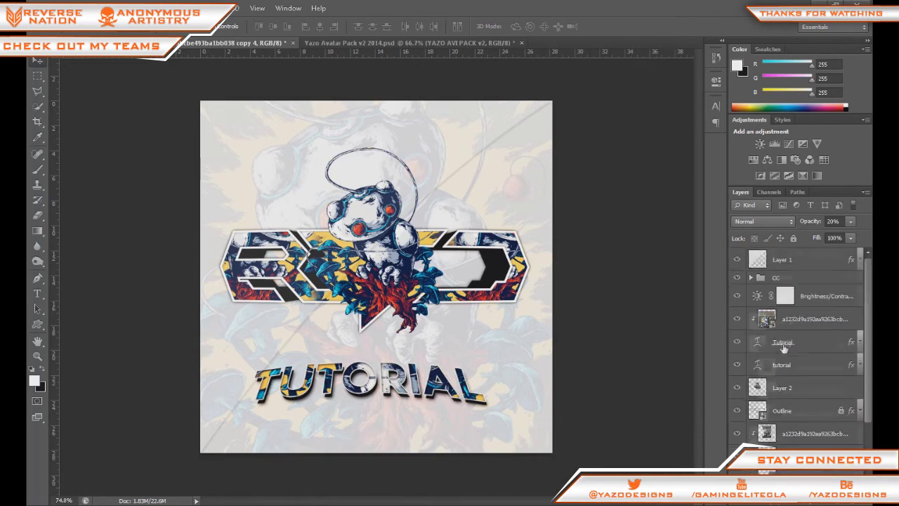
left_click(739, 278)
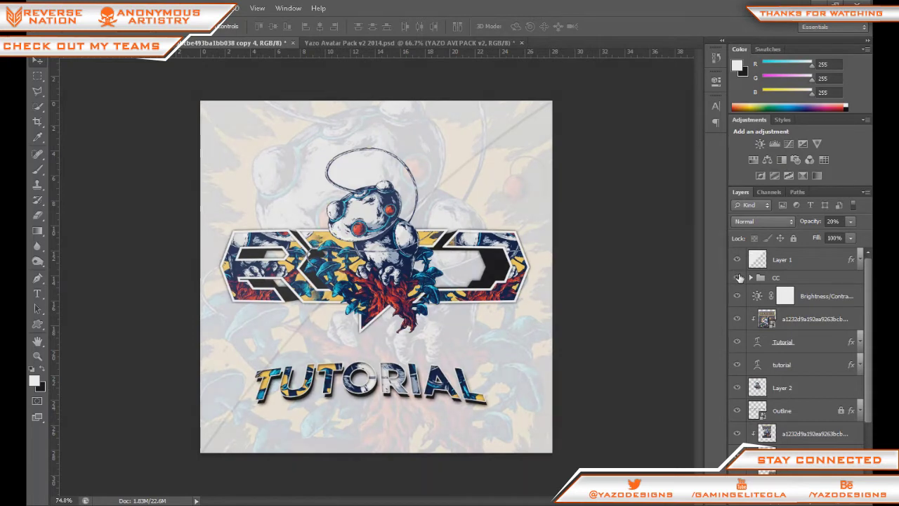
Group all layers beneath Layer 1, from the CC folder down to the bottom of the stack, leaving Layer 1 out
left_click(766, 282)
scroll(778, 323, "down", 3)
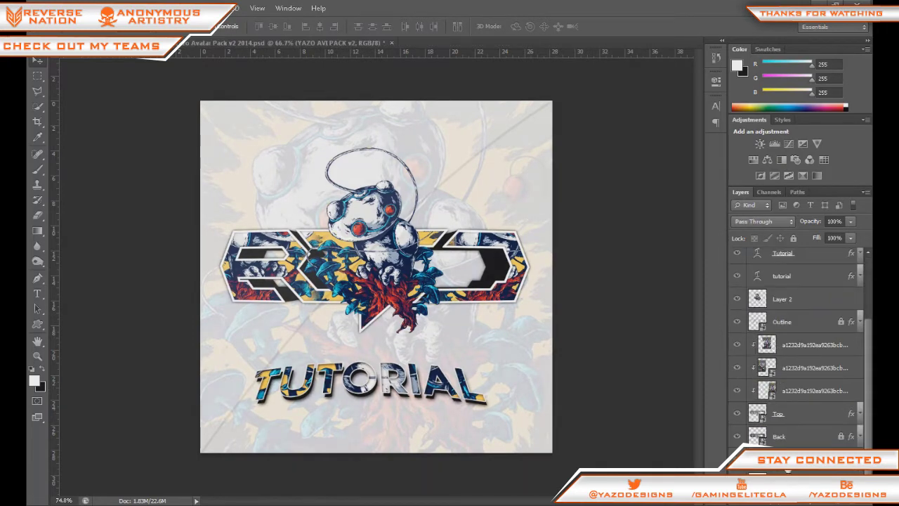
left_click(786, 472, "shift")
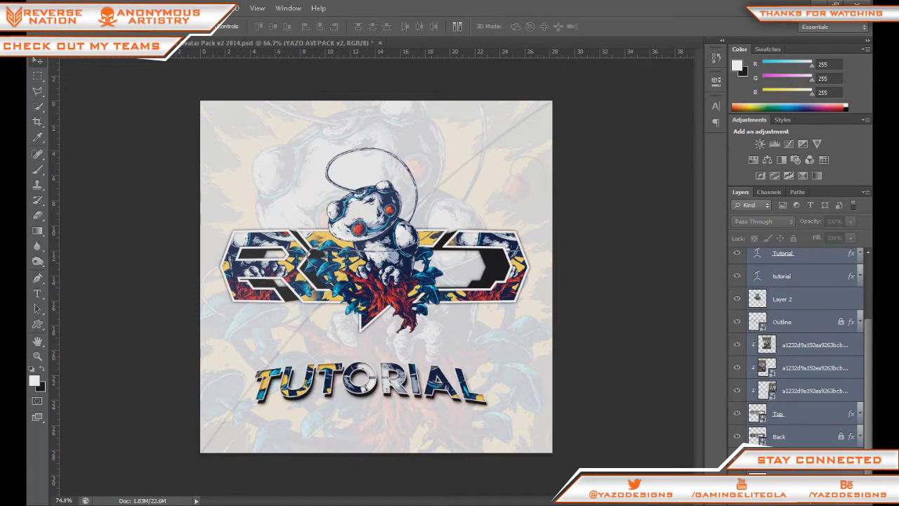
key("ctrl+shift+n")
key("Return")
scroll(790, 327, "up", 3)
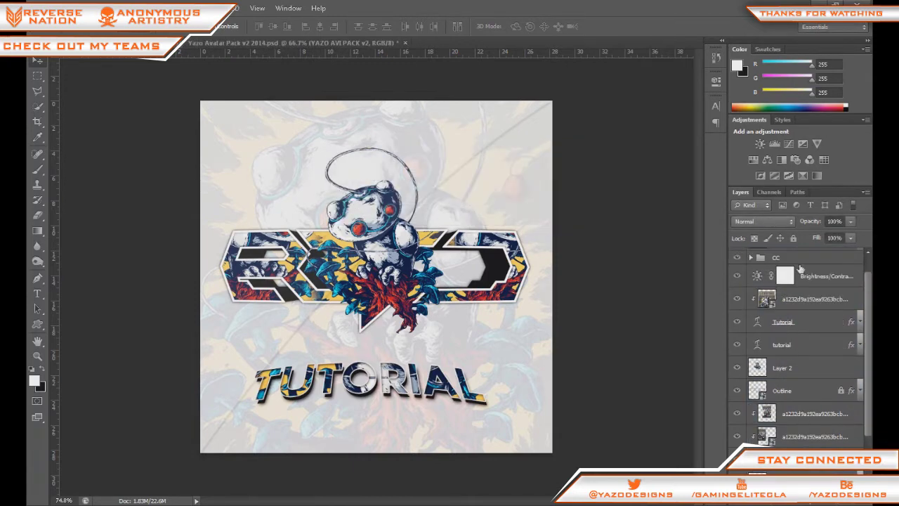
scroll(799, 271, "up", 1)
left_click(796, 262, "shift")
left_click(796, 263, "ctrl")
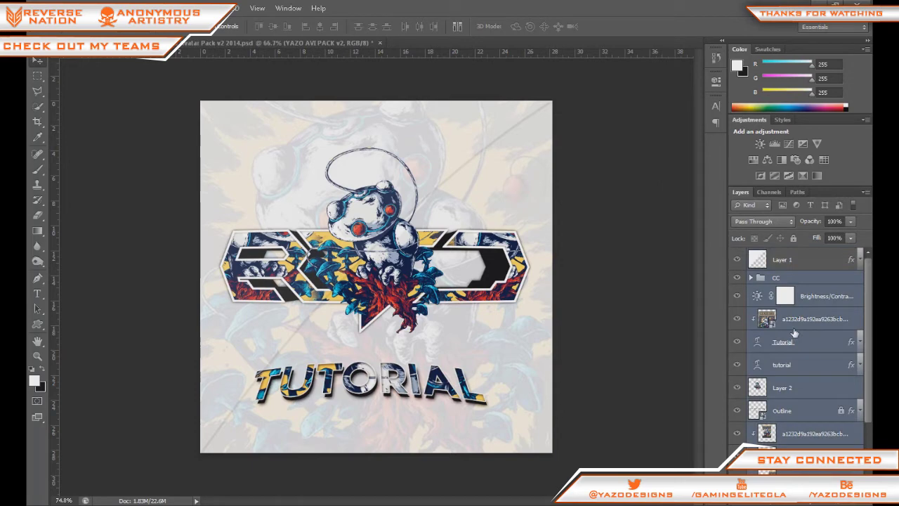
key("ctrl+g")
Merge a duplicate of the group into a single layer, with the original group hidden, and duplicate the merged layer
left_click_drag(782, 287, 783, 273)
key("ctrl+e")
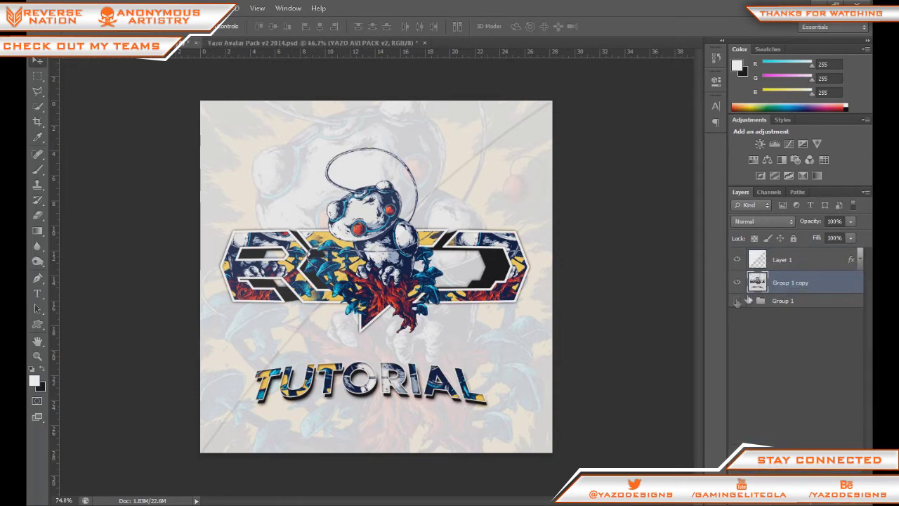
left_click_drag(787, 278, 788, 270)
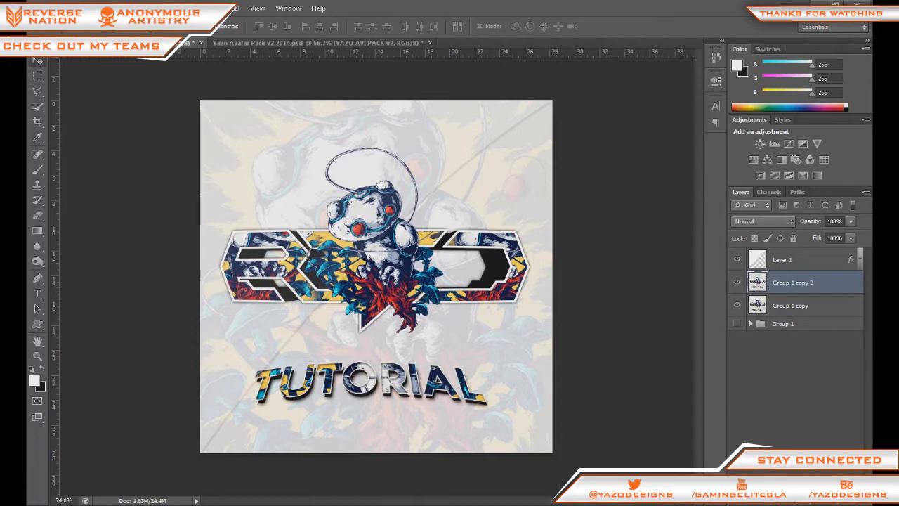
Apply a Radial Blur to the top merged copy with amount 3, Spin method and Good quality
left_click(211, 8)
mouse_move(220, 118)
left_click(364, 221)
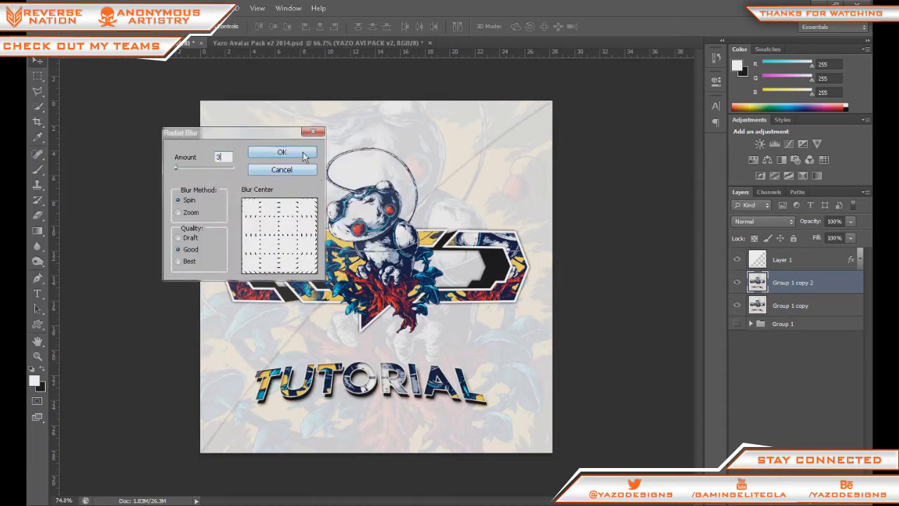
left_click(281, 152)
Set the spin-blurred copy to Lighten at 30% opacity and merge it with the copy beneath
left_click(761, 221)
left_click(745, 89)
left_click(819, 221)
type("30")
key("Return")
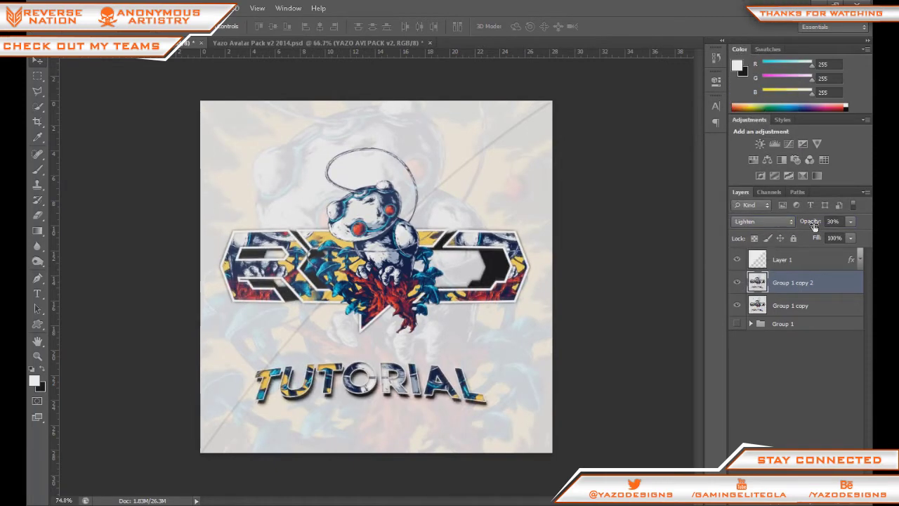
left_click(832, 222)
key("Return")
left_click(818, 304, "shift")
key("ctrl+e")
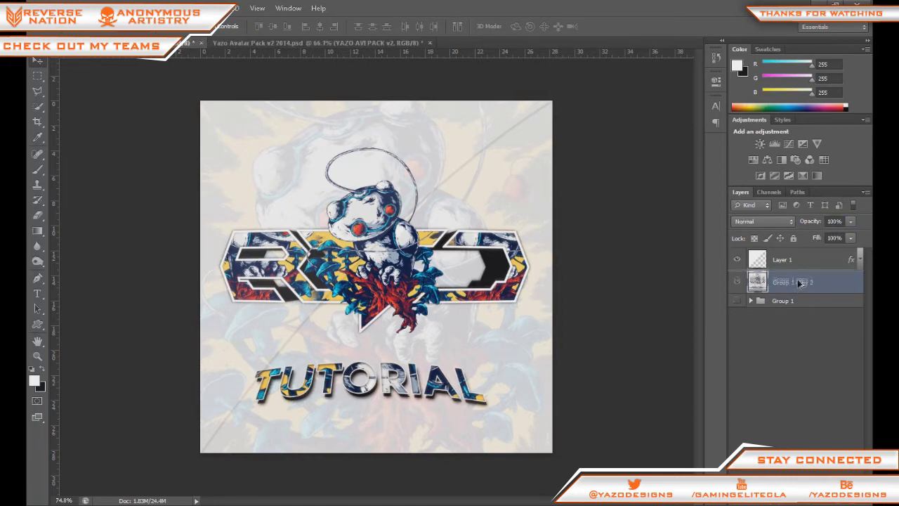
Duplicate the merged artwork layer and apply a Radial Blur with the Zoom method to the duplicate
key("ctrl+j")
left_click(210, 8)
mouse_move(232, 117)
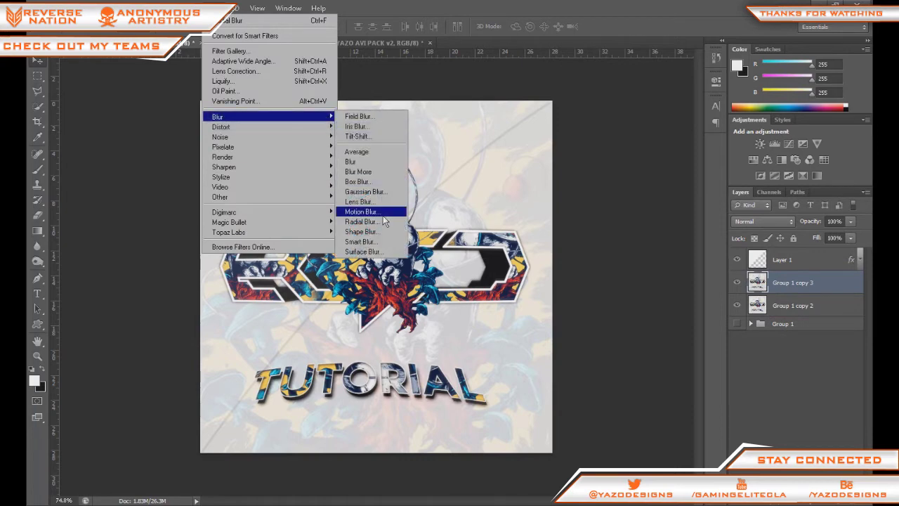
left_click(360, 221)
left_click(178, 212)
left_click(282, 151)
Set the zoom-blurred copy to Lighten at 40% opacity and merge it with the artwork layer beneath
left_click(762, 221)
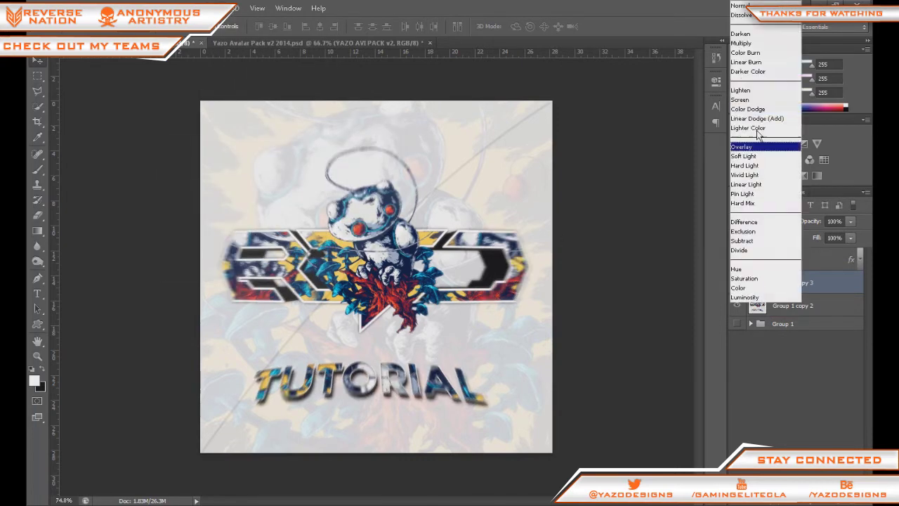
left_click(773, 89)
type("40")
key("Return")
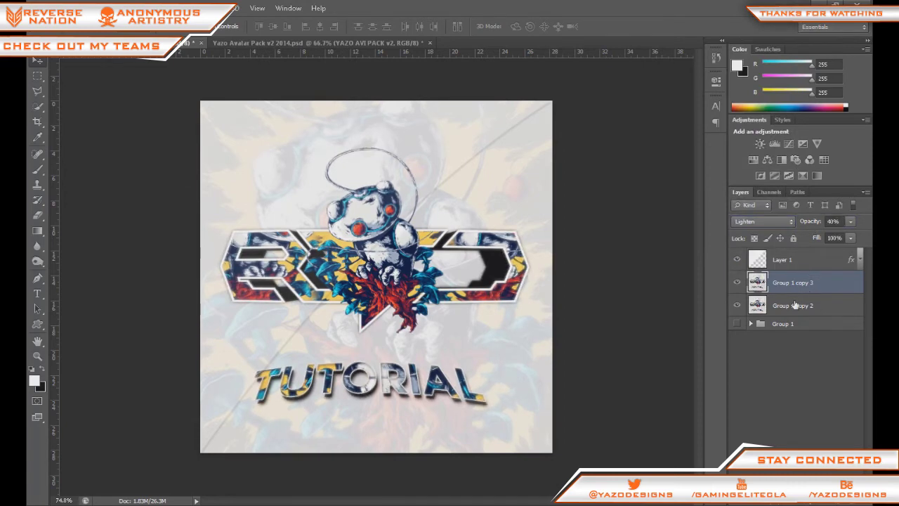
key("ctrl+e")
left_click(737, 283)
left_click(737, 283)
left_click(736, 300)
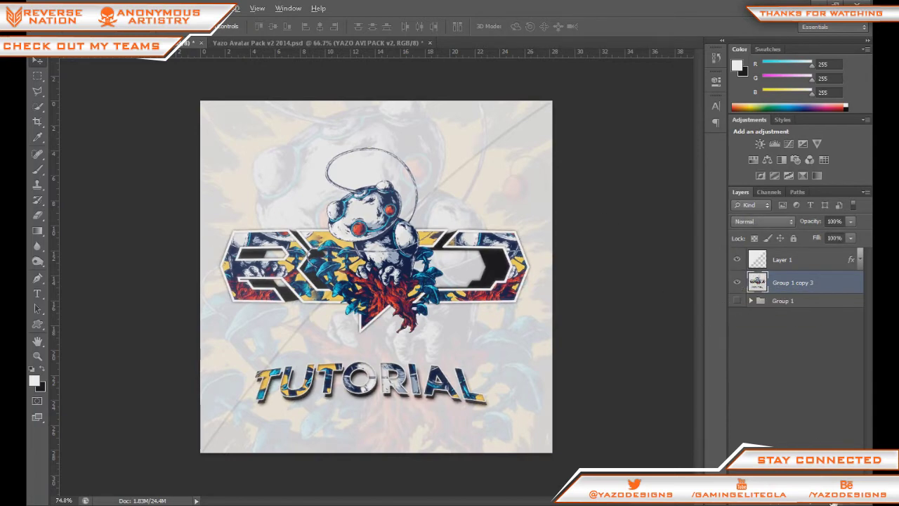
Add a new layer above the merged artwork and set up a soft Brush with foreground colour red ff0000
key("ctrl+shift+alt+n")
key("b")
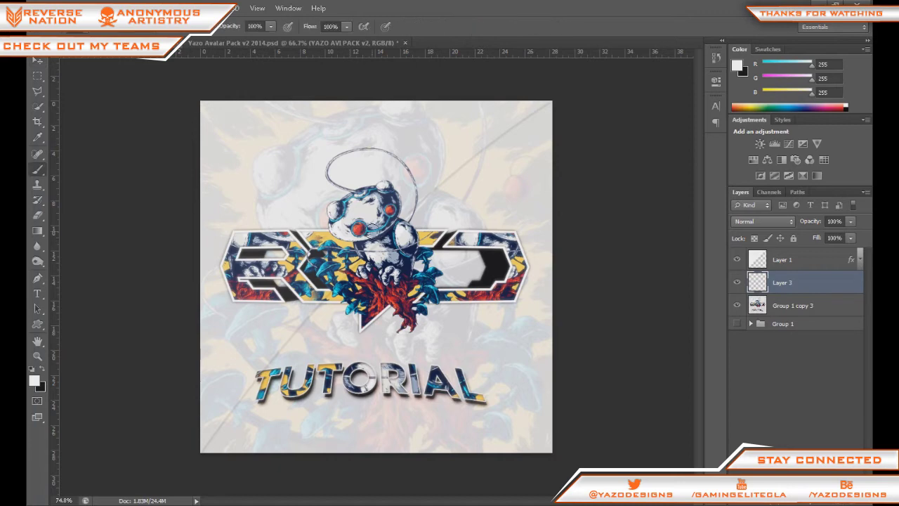
left_click(33, 380)
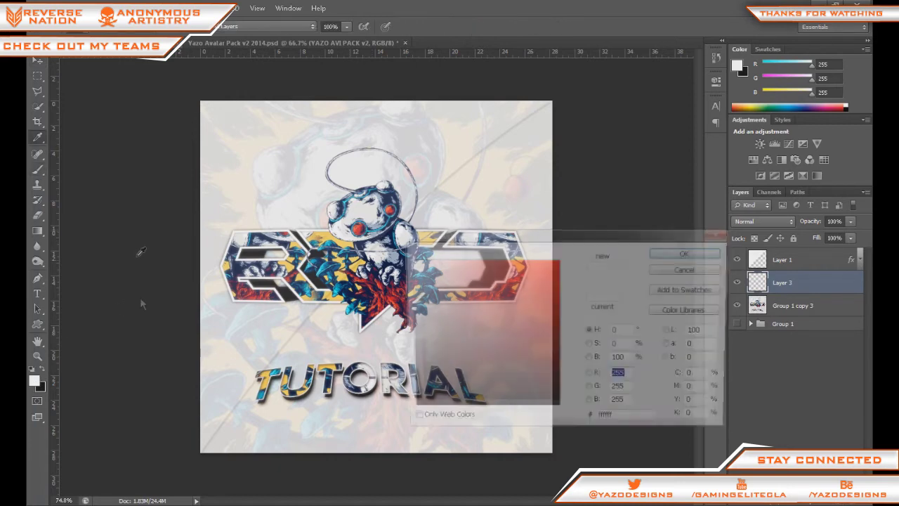
type("ff0000")
left_click(677, 252)
right_click(287, 184)
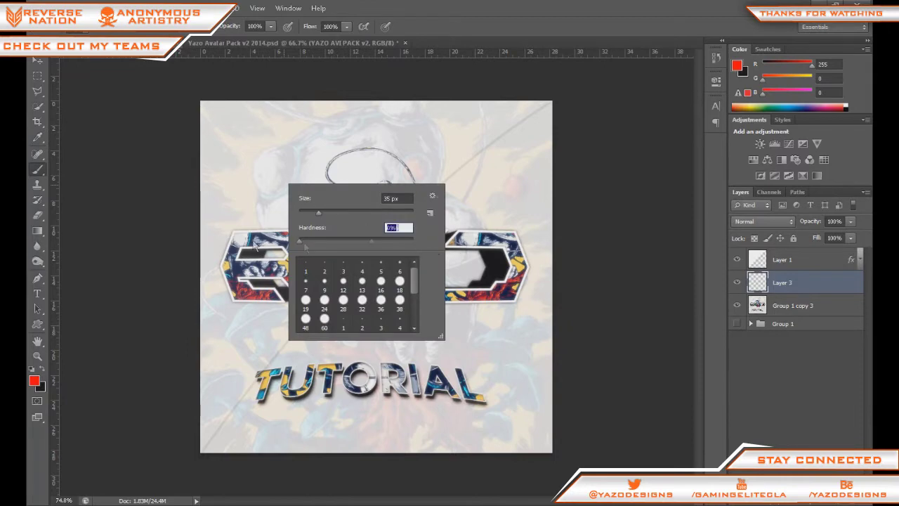
key("Return")
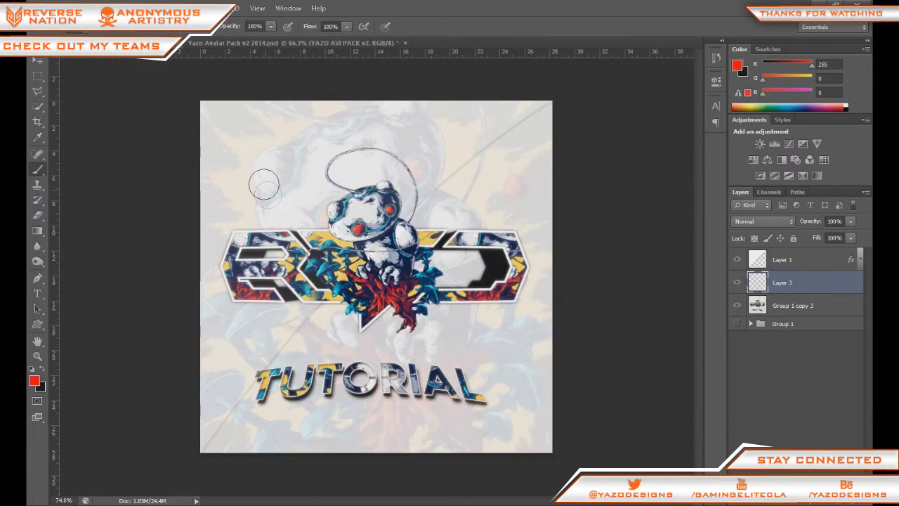
Dab soft red spots of varying sizes across the corners, background and lower parts of the logo on the new layer
left_click(242, 144)
left_click(469, 152)
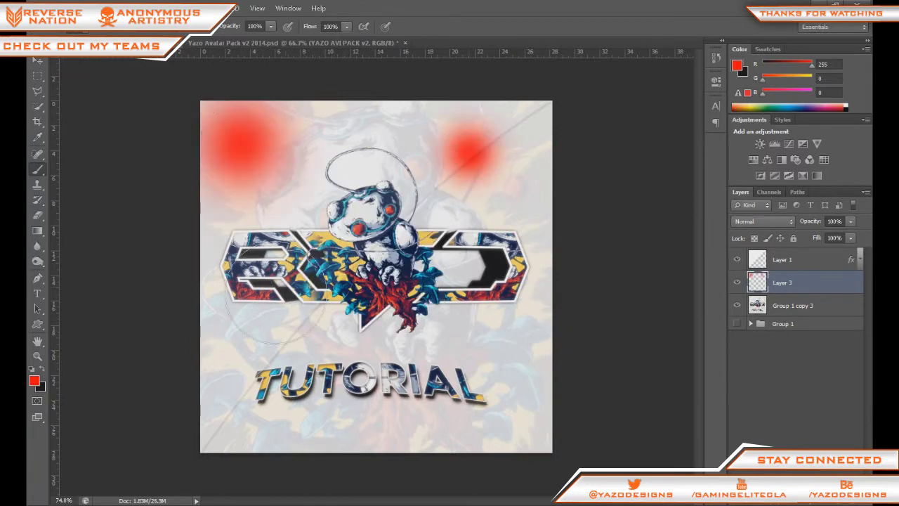
left_click(255, 301)
left_click(398, 304)
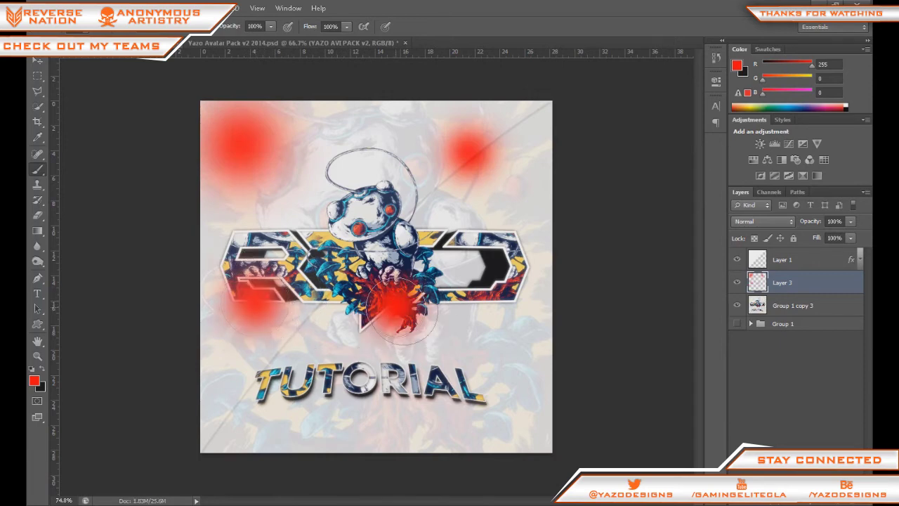
left_click(506, 303)
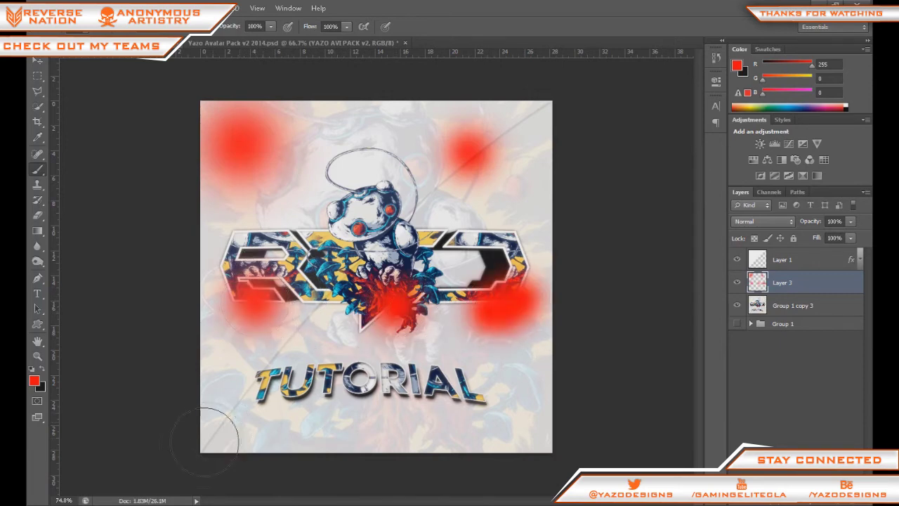
left_click(218, 425)
left_click(478, 432)
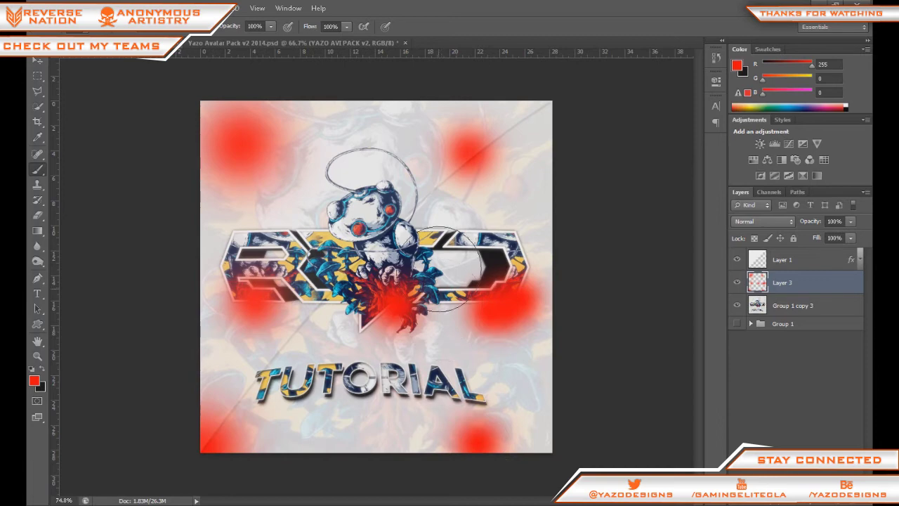
left_click(390, 129)
left_click(523, 200)
left_click(316, 334)
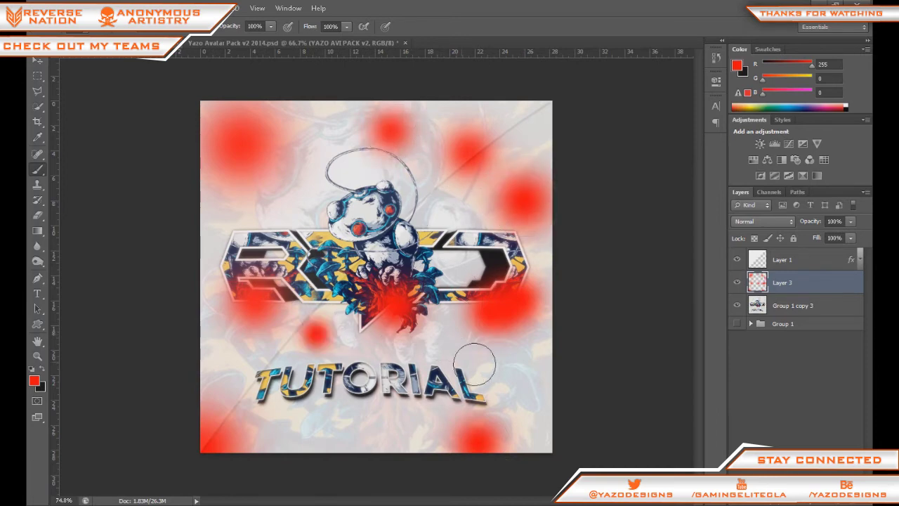
left_click(527, 369)
Set the red spots layer to Linear Dodge (Add) at 65% opacity
key("v")
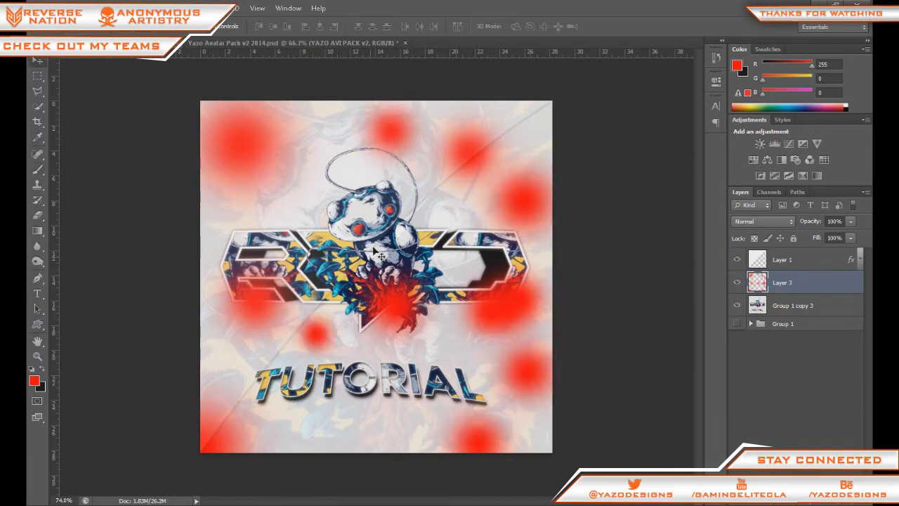
left_click(758, 222)
left_click(751, 118)
left_click_drag(813, 226, 795, 228)
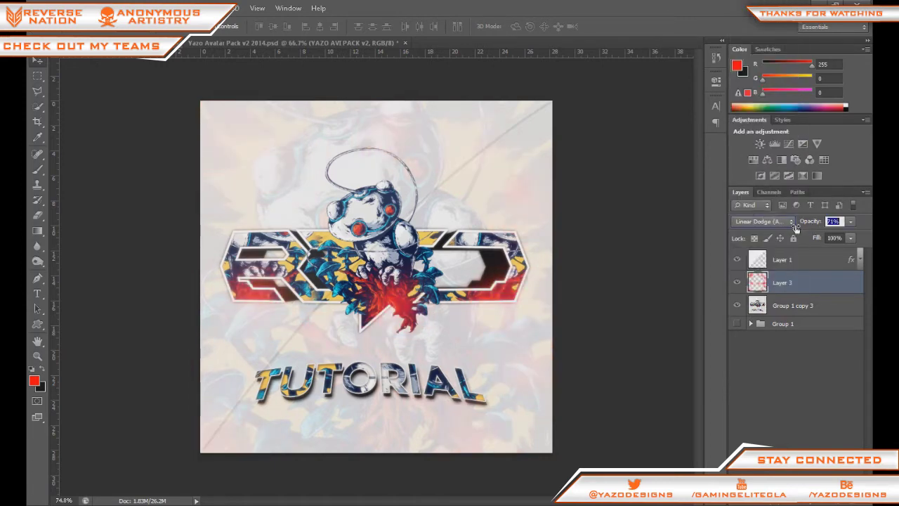
left_click(806, 223)
left_click_drag(806, 224, 807, 223)
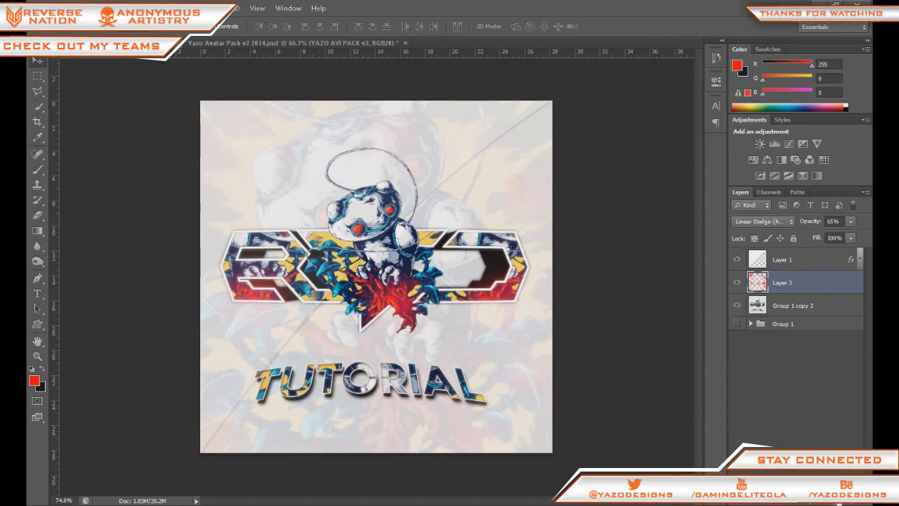
Add a new layer above the red spots and set the brush colour to bright blue, RGB 0, 210, 255
left_click(836, 497)
key("b")
left_click(36, 380)
left_click_drag(565, 306, 573, 330)
key("Return")
key("b")
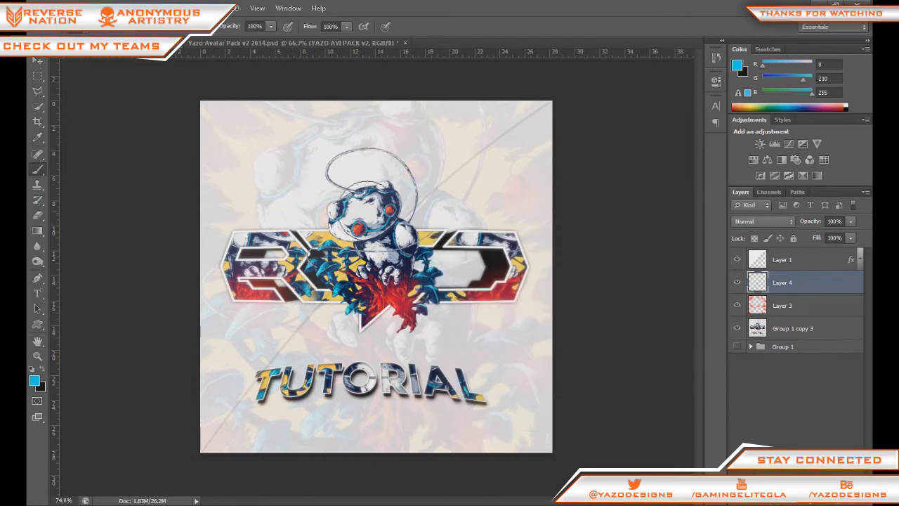
Paint soft blue over the leaves beside the character, both ends of the TUTORIAL text and the character's head
left_click_drag(323, 269, 301, 256)
left_click(327, 247)
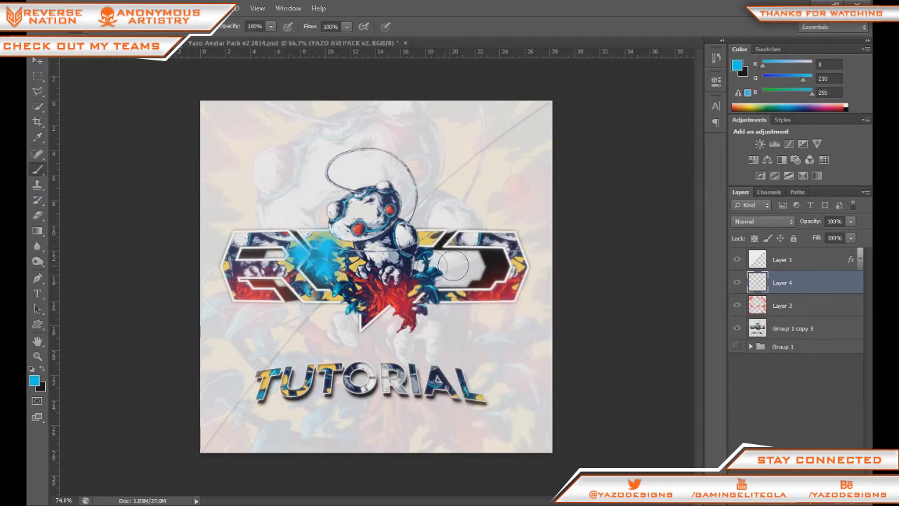
left_click(428, 256)
left_click(429, 273)
mouse_move(439, 383)
left_mouse_down()
mouse_move(425, 391)
mouse_move(474, 390)
left_mouse_up()
left_click_drag(281, 363, 260, 404)
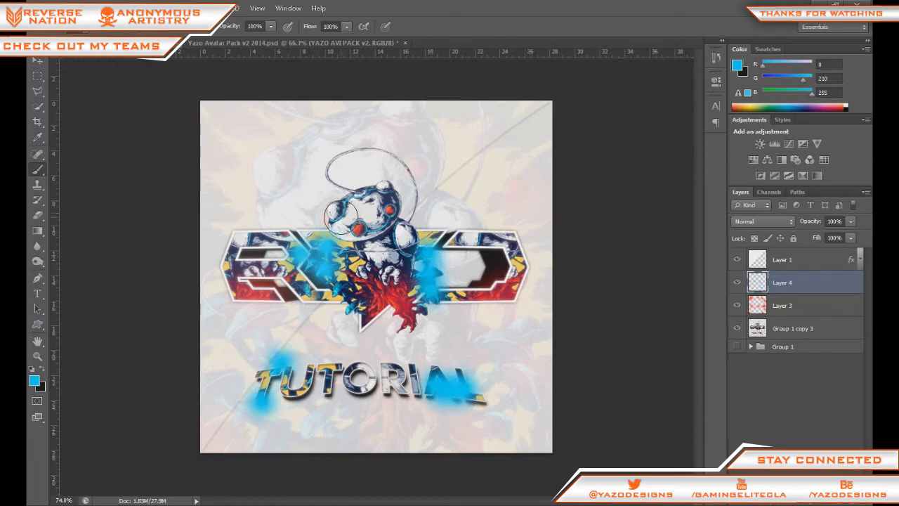
mouse_move(348, 206)
left_mouse_down()
mouse_move(340, 217)
mouse_move(355, 201)
mouse_move(391, 191)
mouse_move(400, 212)
mouse_move(375, 227)
left_mouse_up()
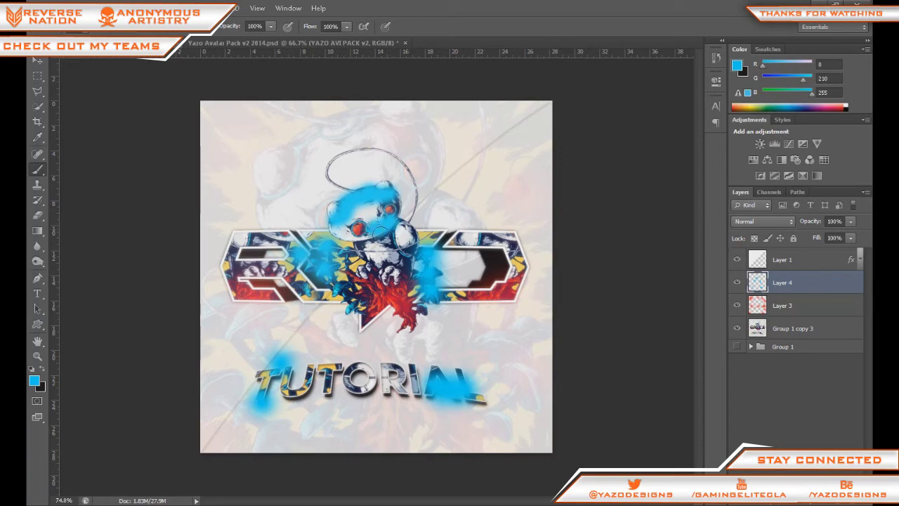
Switch the brush colour back to red ff0000 and dab red over the character's eyes on the red spots layer
left_click(785, 307)
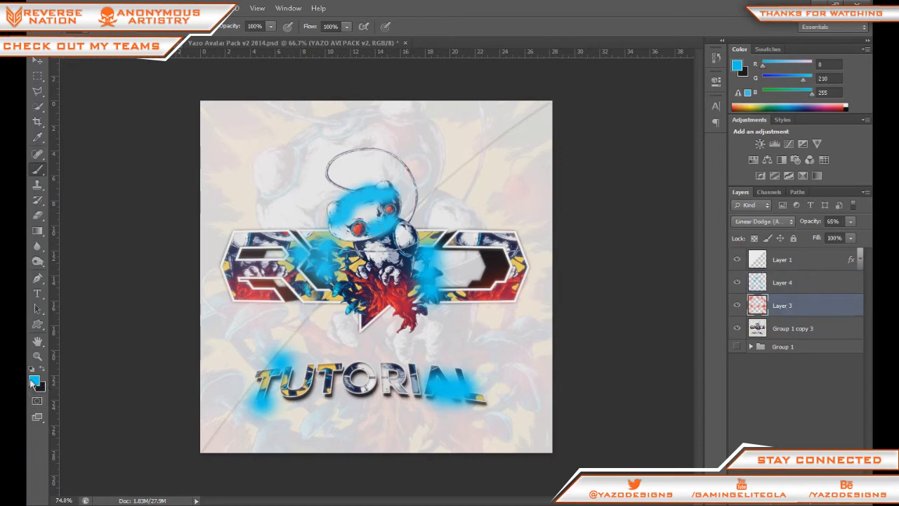
left_click(34, 379)
left_click_drag(581, 290, 576, 261)
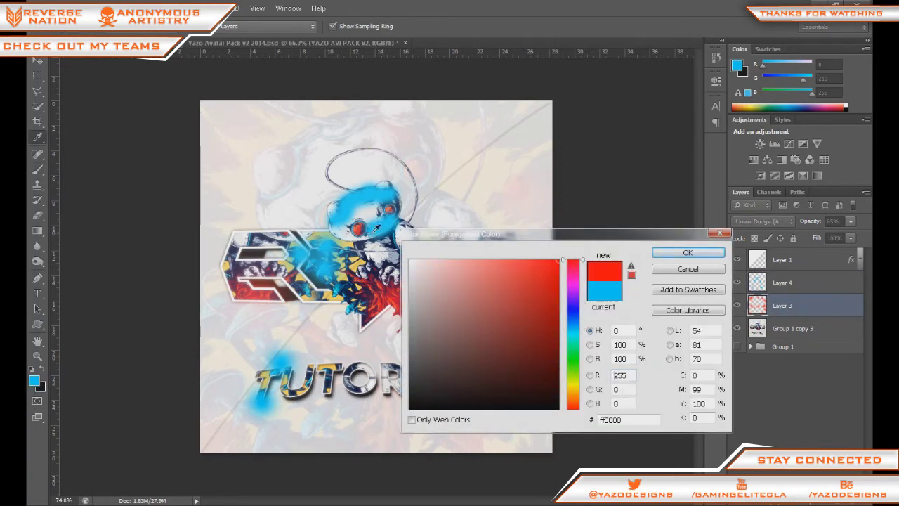
key("Return")
key("b")
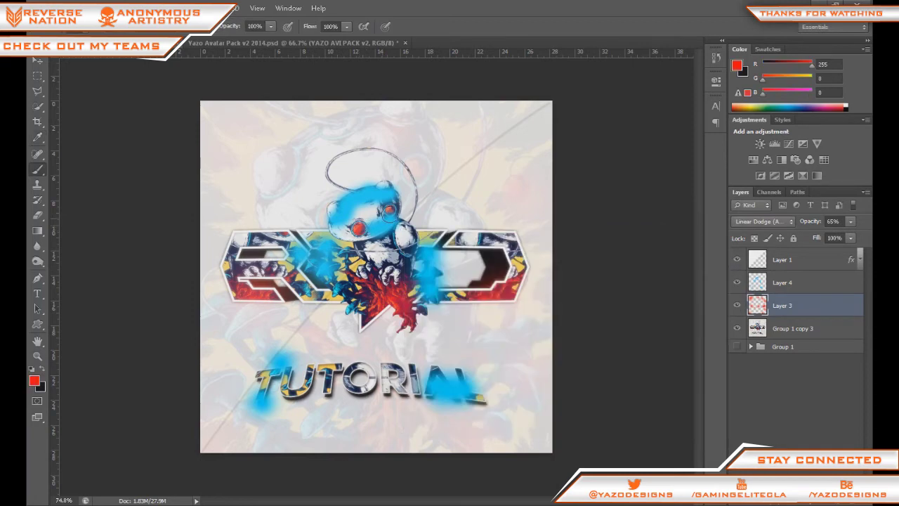
key("v")
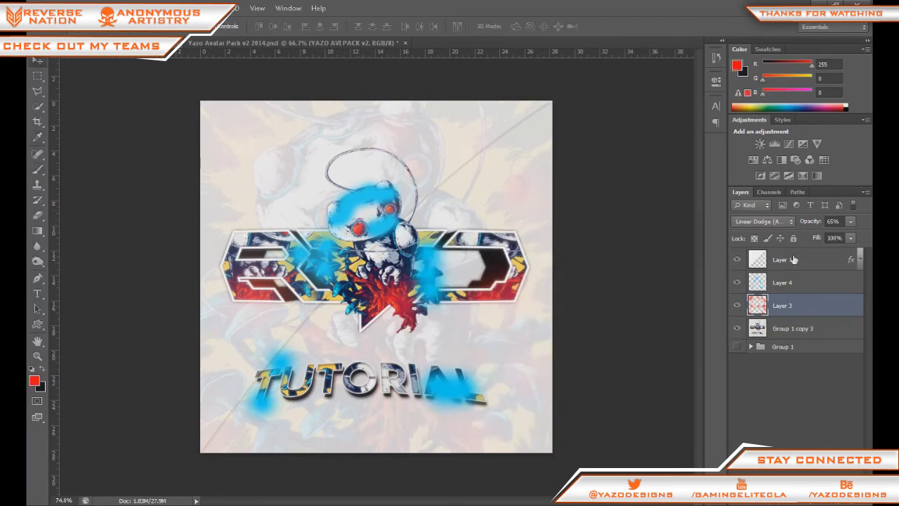
Set the blue paint layer to Linear Dodge (Add) at 35% opacity
left_click(781, 282)
left_click(772, 222)
left_click(758, 119)
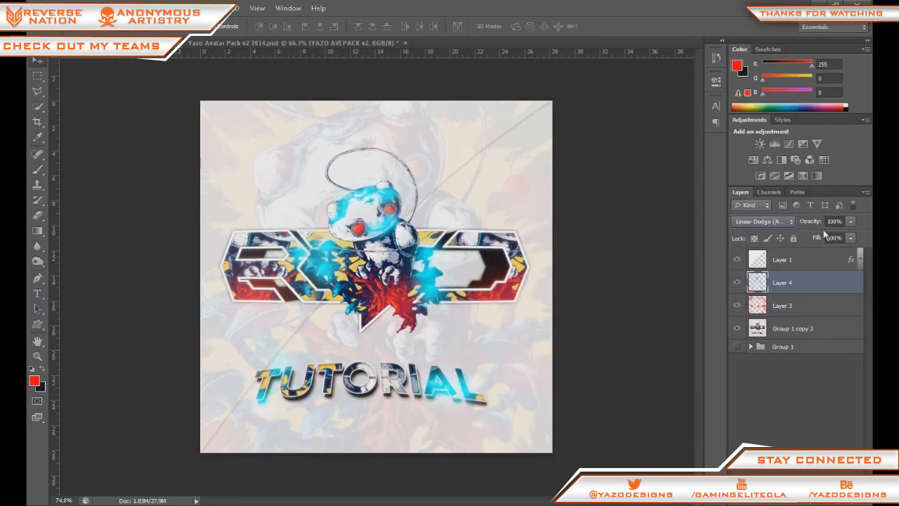
left_click(834, 221)
left_click_drag(809, 227, 809, 226)
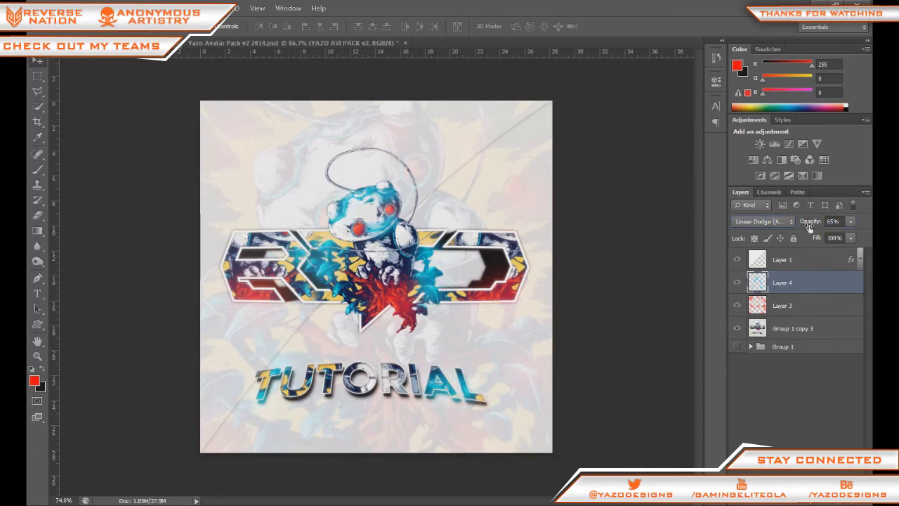
left_click(837, 222)
key("shift+Down")
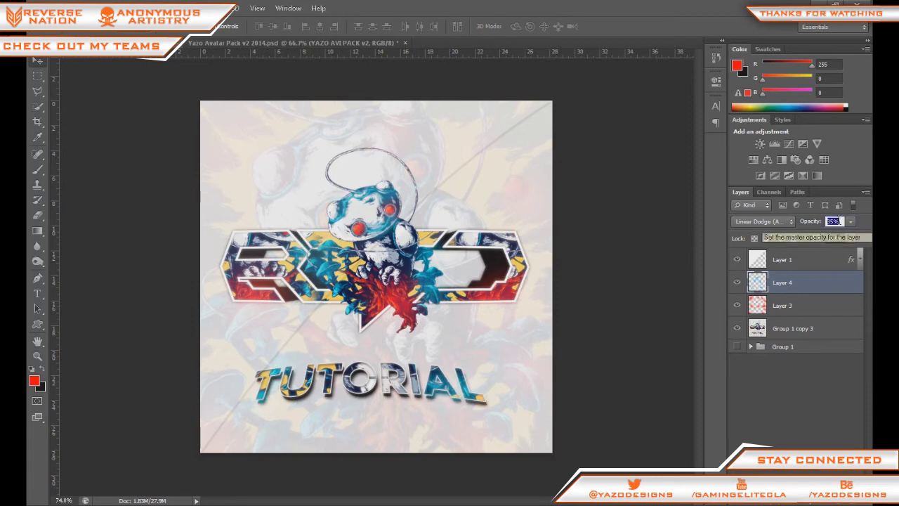
Merge the blue and red paint layers with the artwork layer beneath them
left_click(811, 366)
left_click(815, 284)
left_click(800, 330)
left_click(809, 284, "shift")
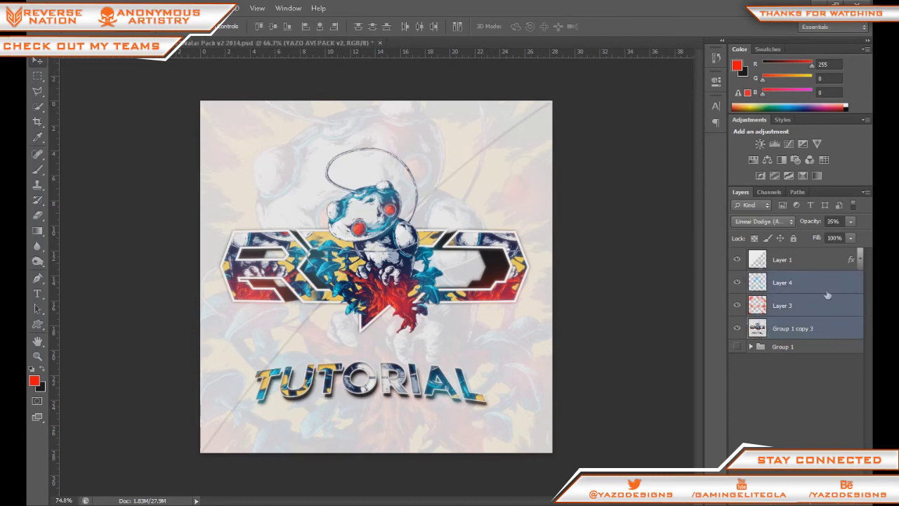
key("ctrl+e")
Duplicate the merged artwork layer and restrict the duplicate's blending to the green channel only
key("ctrl+j")
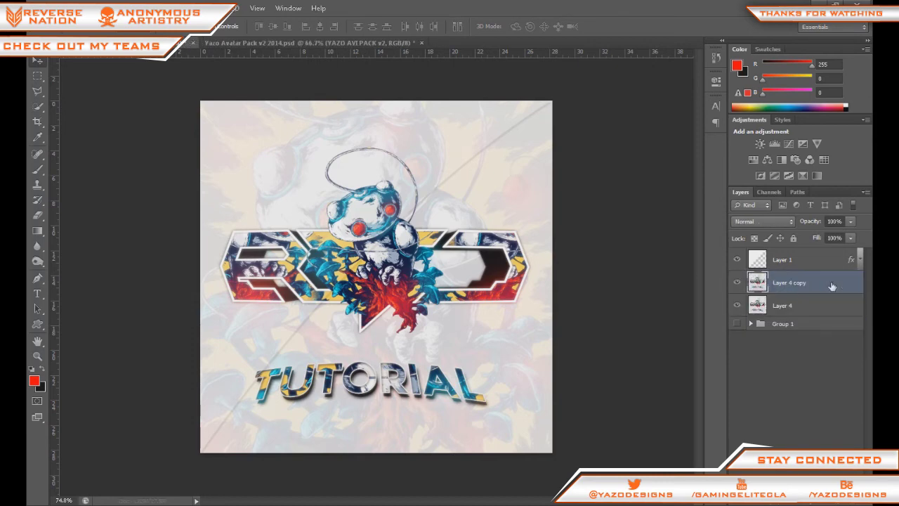
left_click(563, 161)
left_click(606, 161)
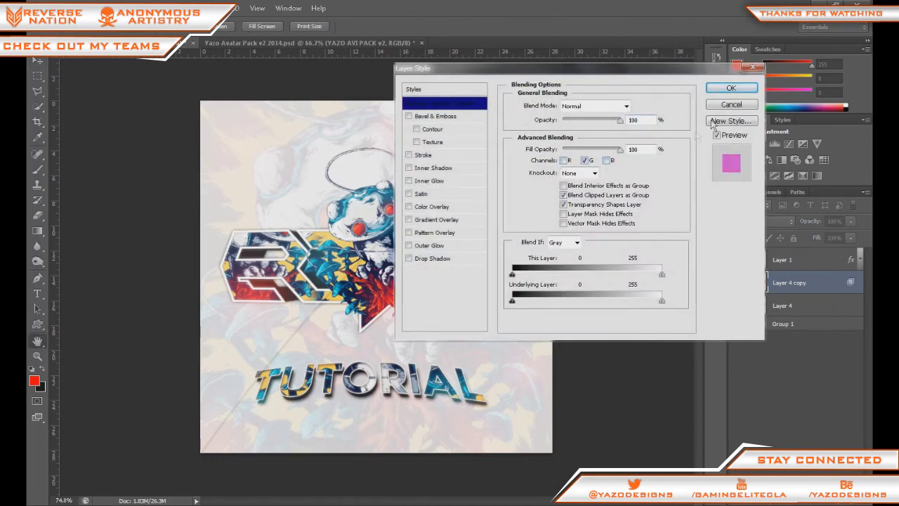
left_click(731, 88)
Duplicate the bottom merged artwork layer and exclude the green channel from this second duplicate's blending
left_click(802, 307)
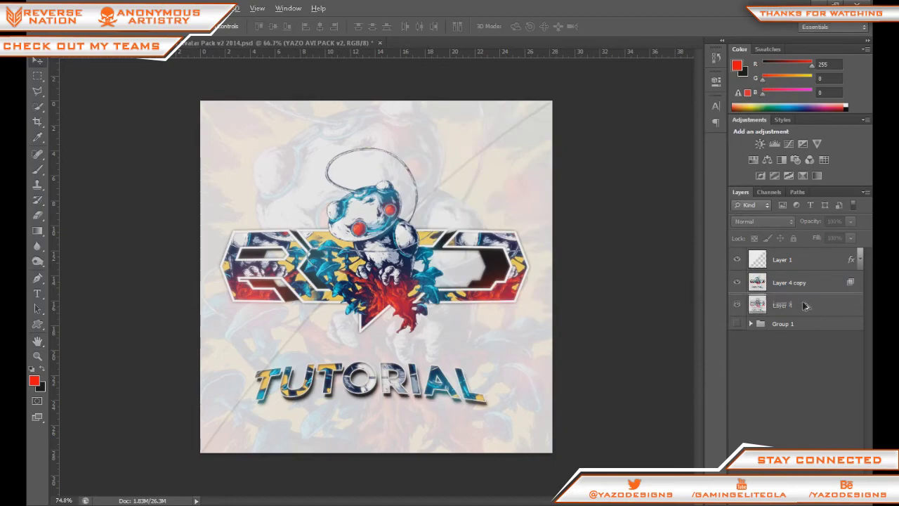
key("ctrl+j")
key("space")
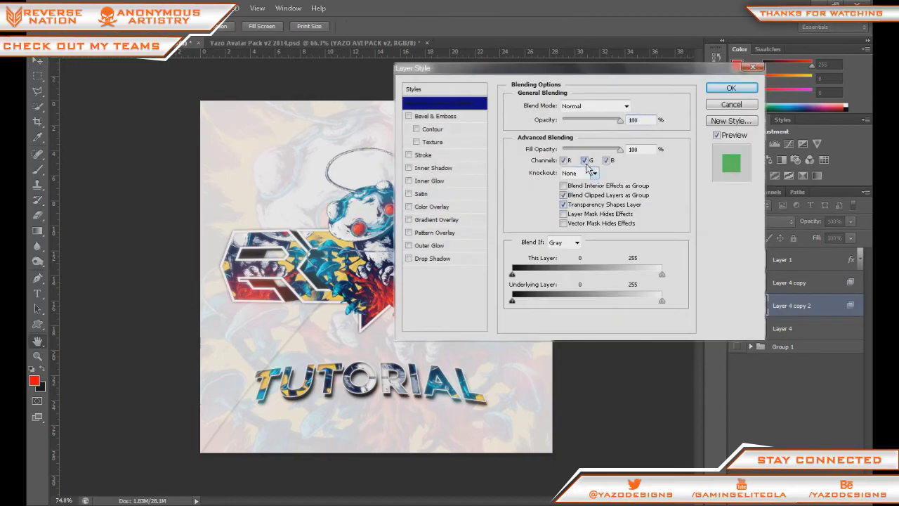
key("Return")
Nudge the second duplicate slightly out of alignment to give the artwork a green and magenta colour fringe
scroll(377, 242, "up", 3)
scroll(377, 242, "up", 10)
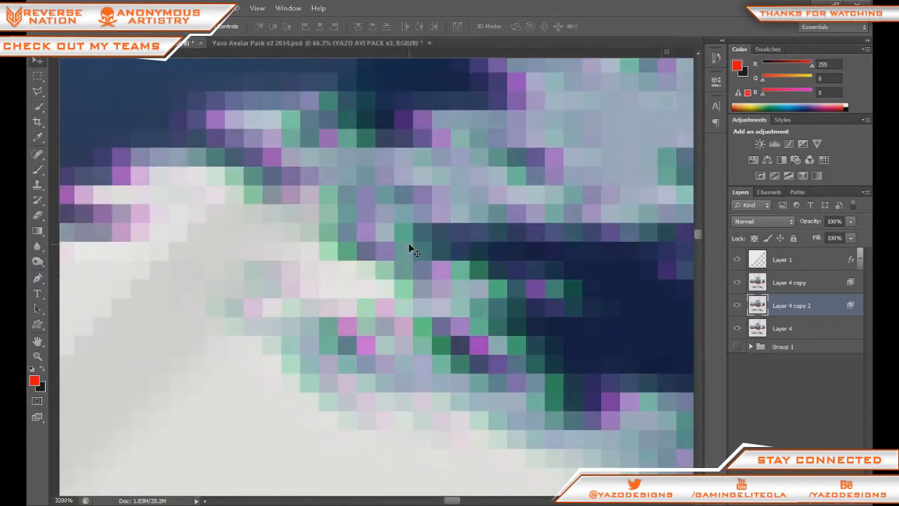
scroll(408, 243, "down", 6)
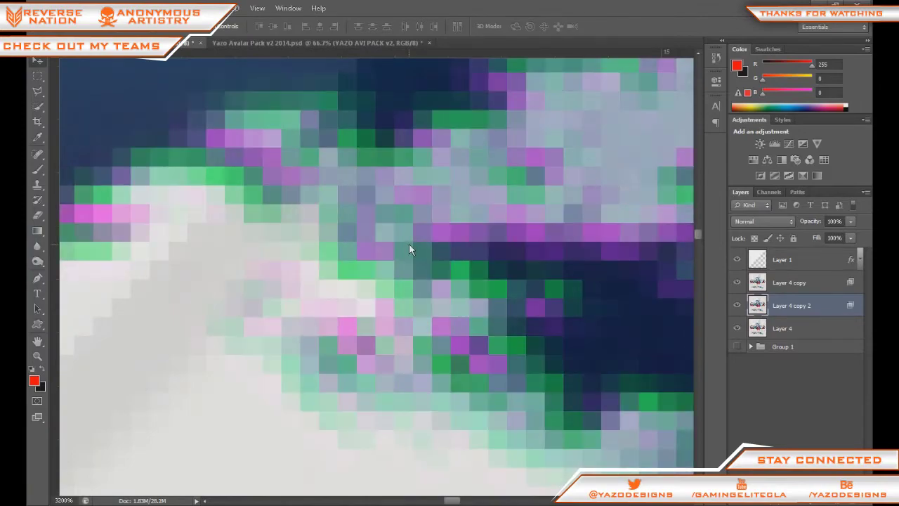
scroll(411, 248, "down", 4)
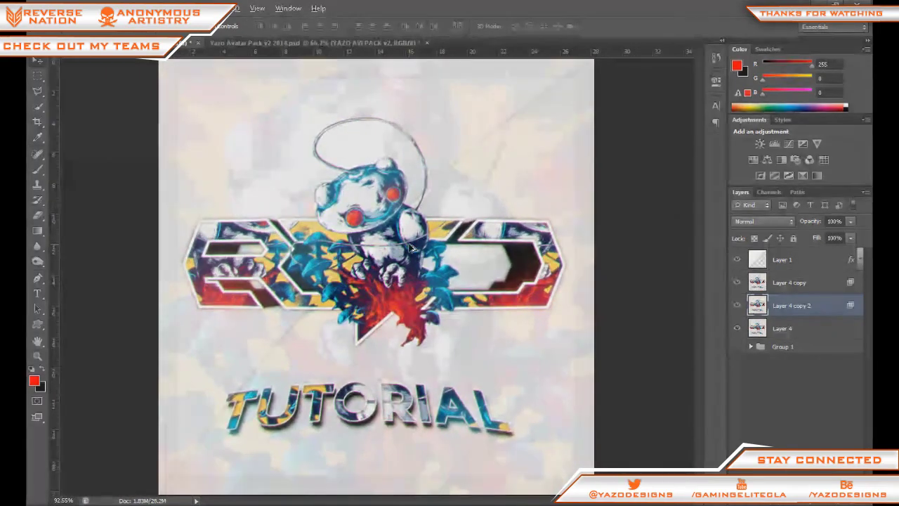
scroll(411, 247, "down", 1)
key("m")
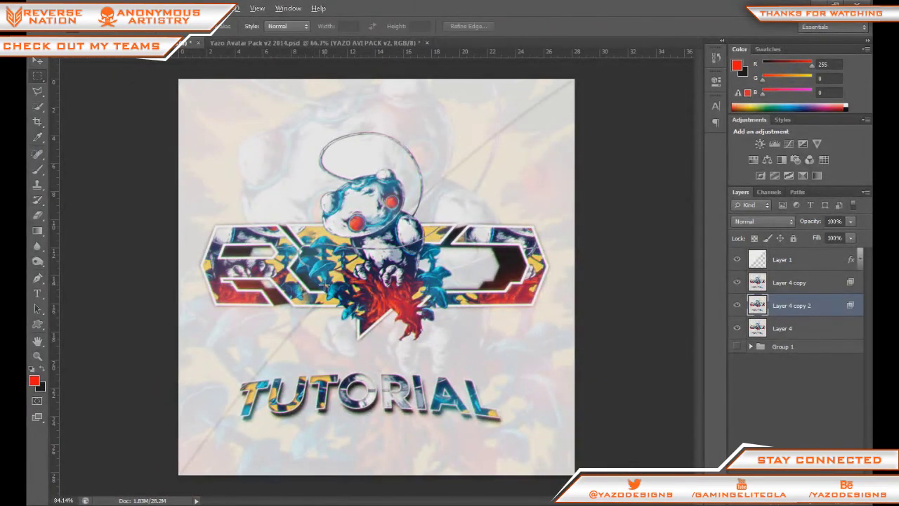
key("v")
key("alt+v")
left_click(564, 257)
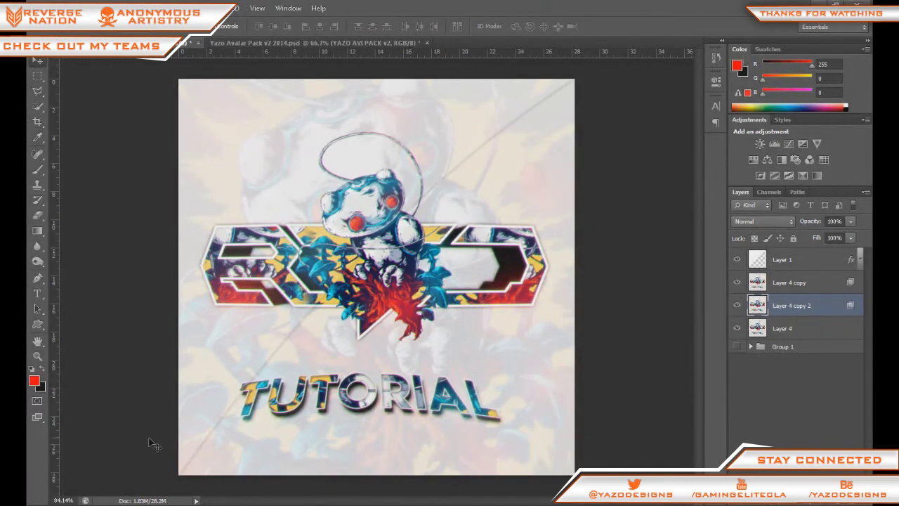
left_click(671, 501)
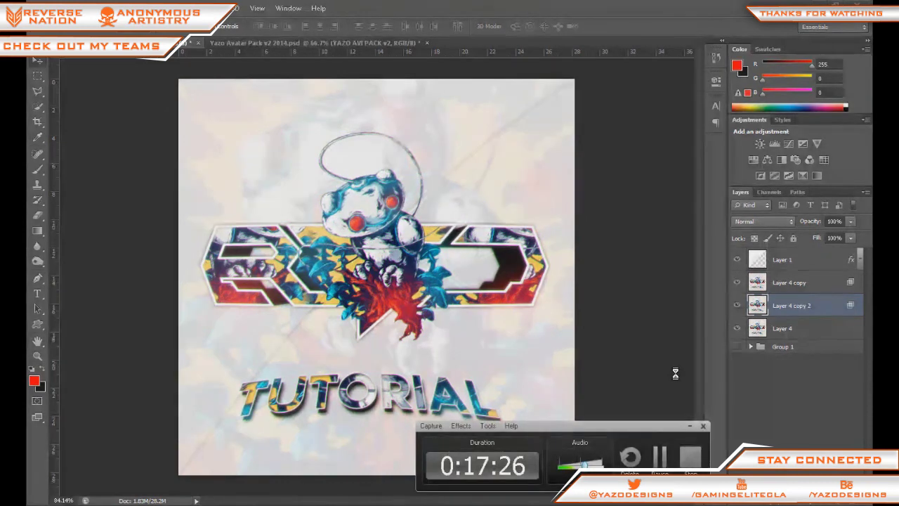